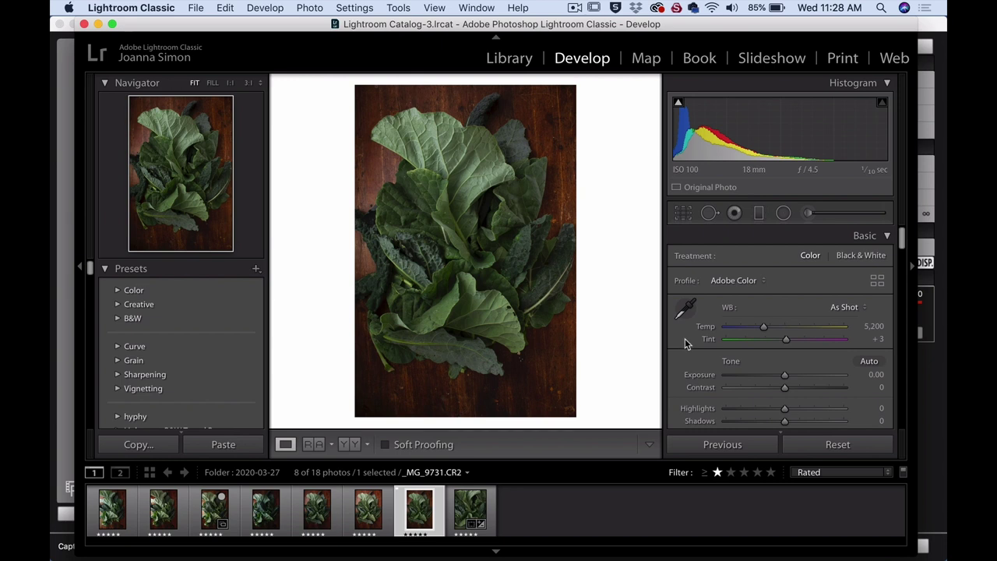
Enable the Canon EF-S 18-55mm lens profile correction, toggling it off and on to compare.
drag(899, 237, 905, 367)
click(678, 329)
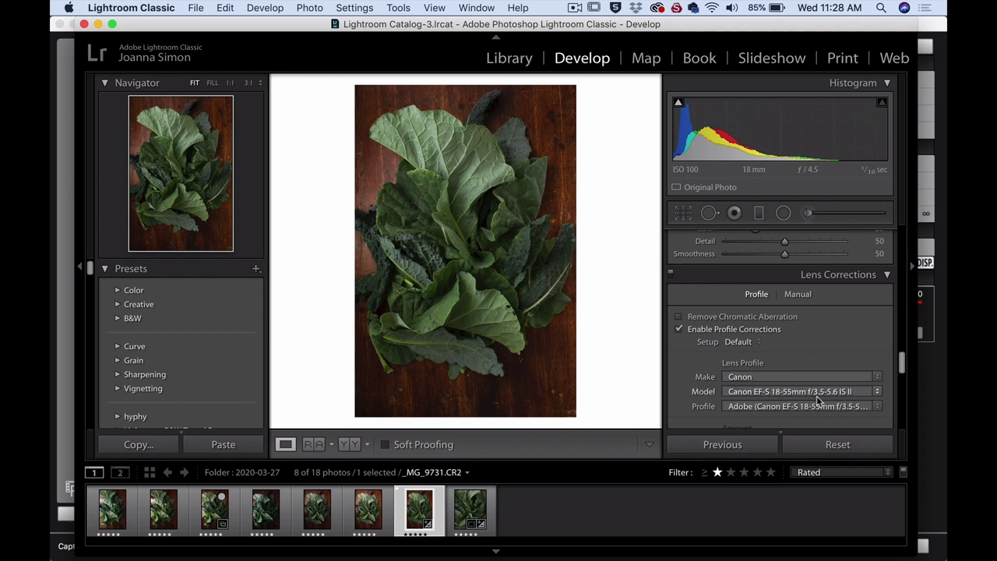
click(678, 330)
click(678, 329)
click(683, 215)
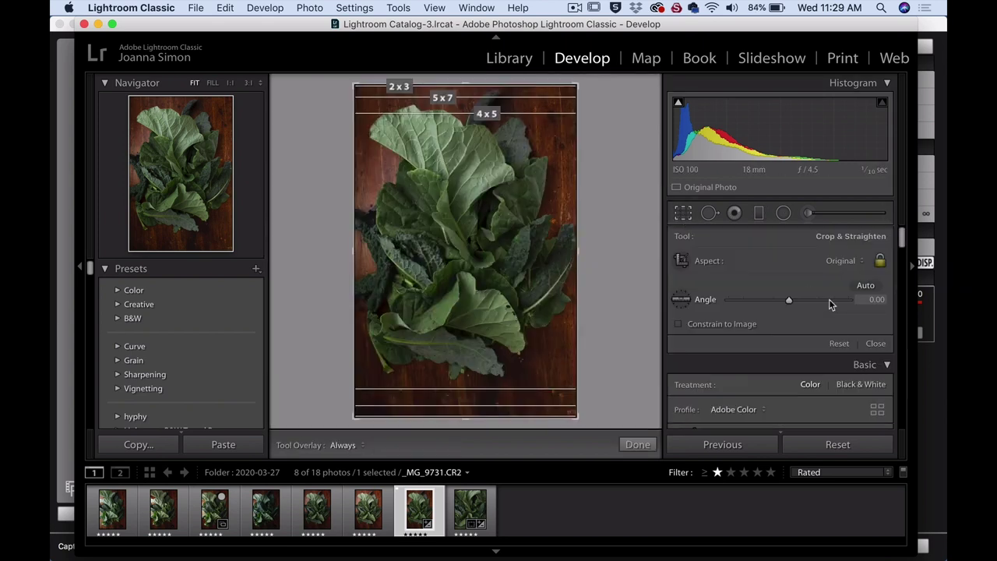
Crop the photo to a 4 x 5 ratio, pulling the corners in toward the leaves.
click(839, 263)
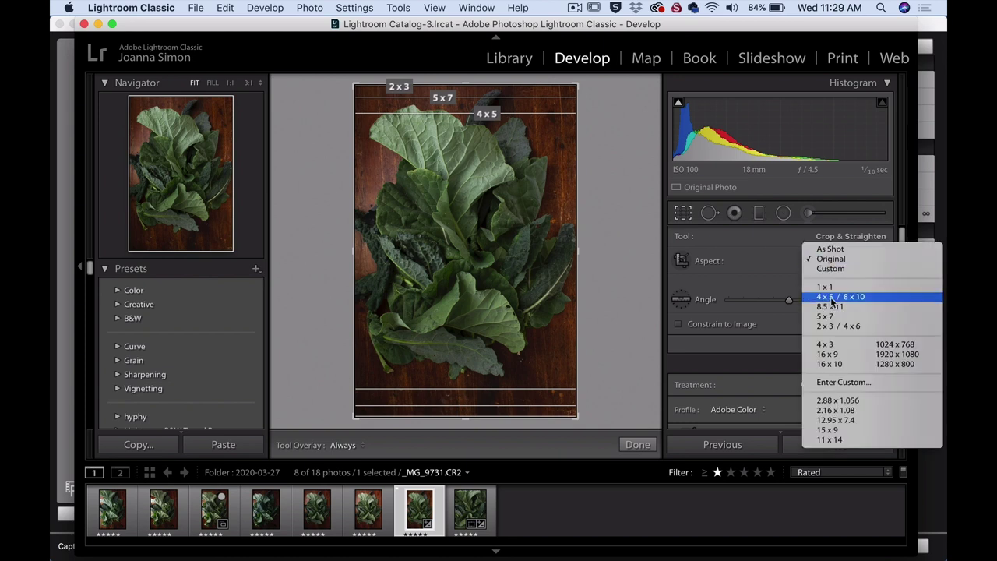
click(840, 297)
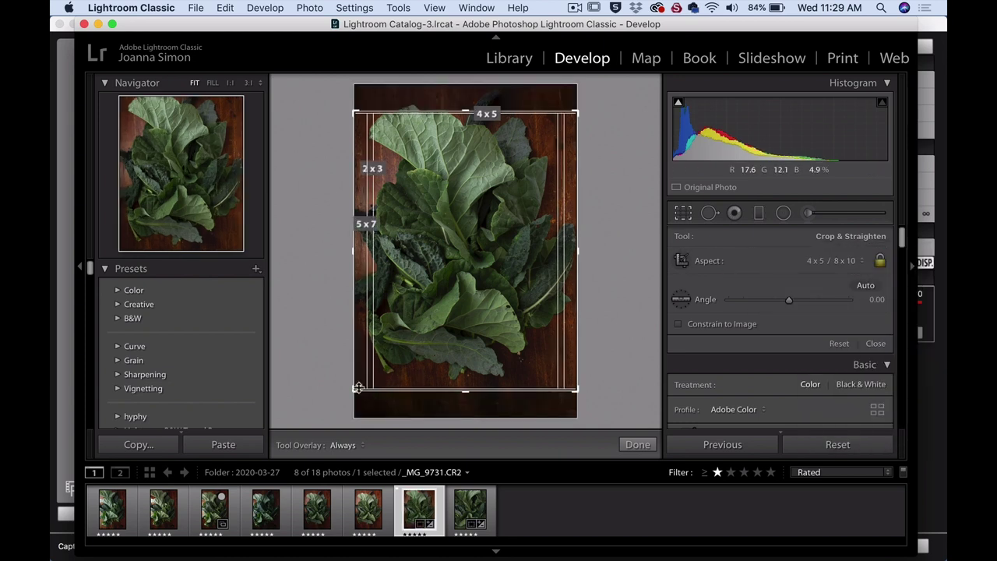
drag(355, 388, 367, 367)
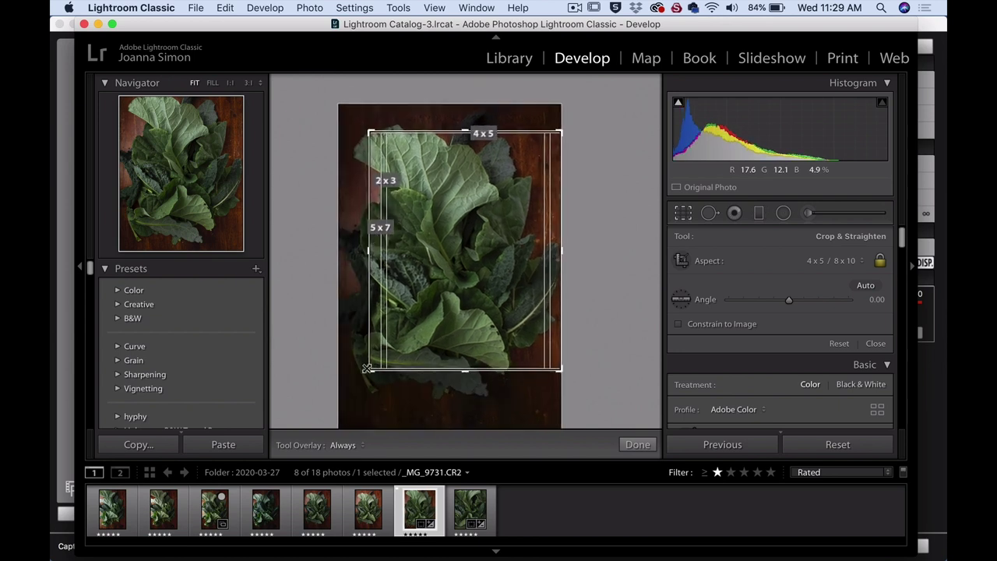
drag(561, 131, 541, 148)
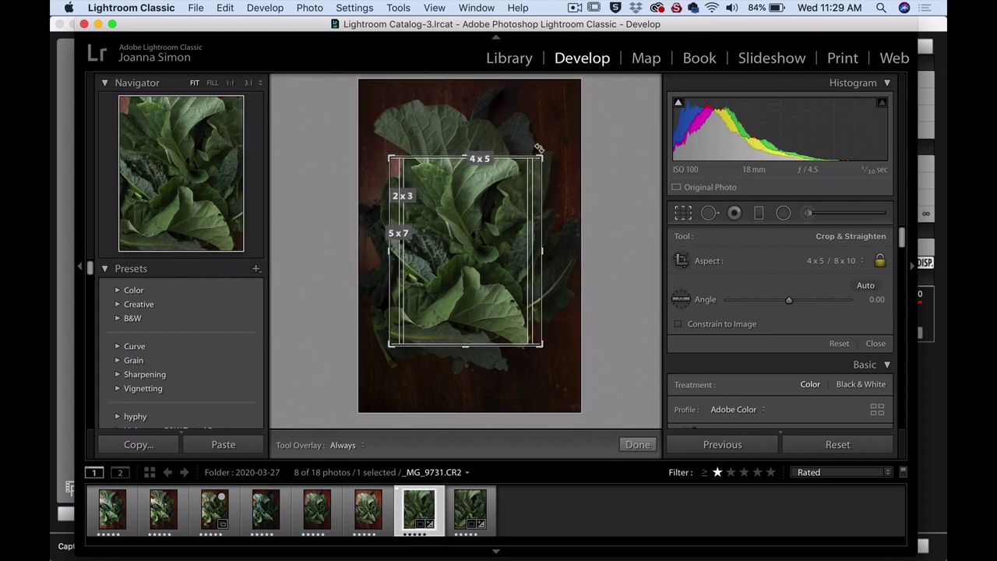
click(637, 445)
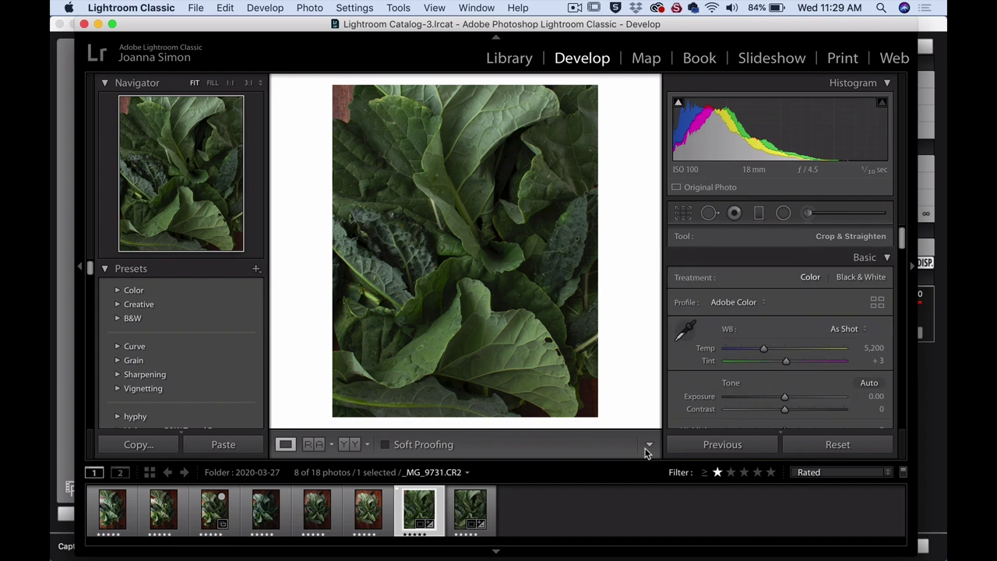
Refine the 4 x 5 crop, shifting the leaves left and up and tightening it slightly.
click(682, 213)
drag(437, 260, 424, 258)
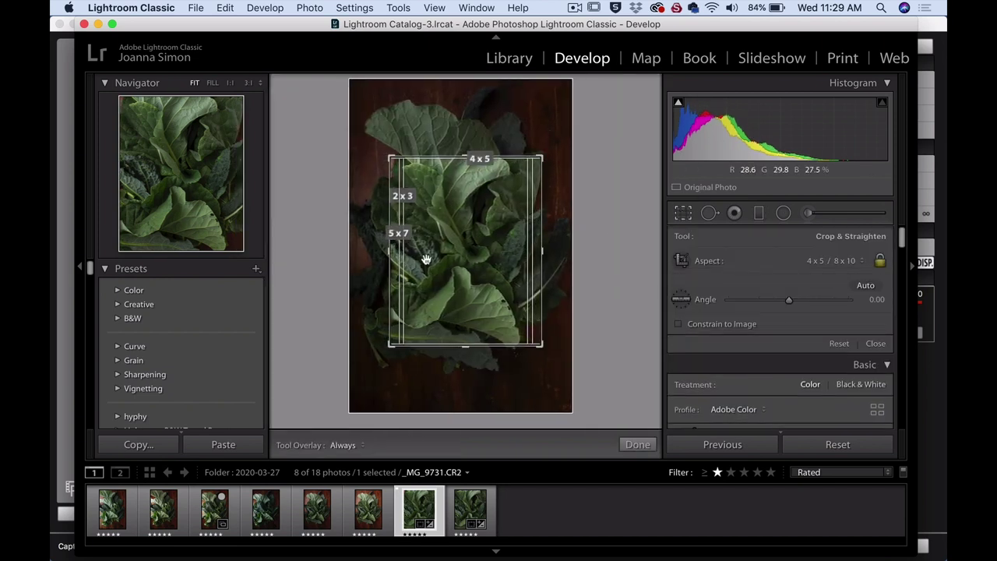
drag(540, 352, 537, 341)
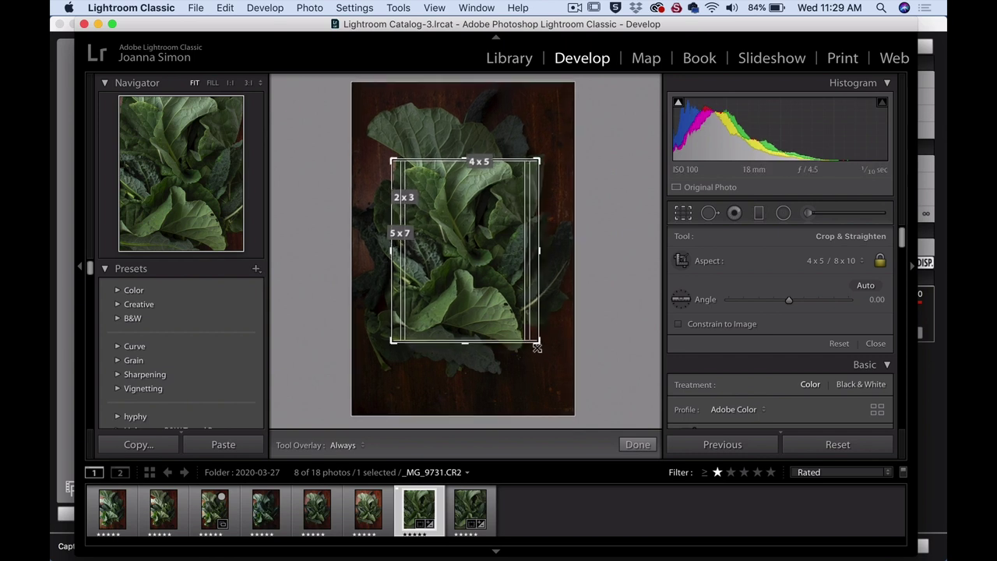
drag(504, 284, 507, 278)
click(637, 444)
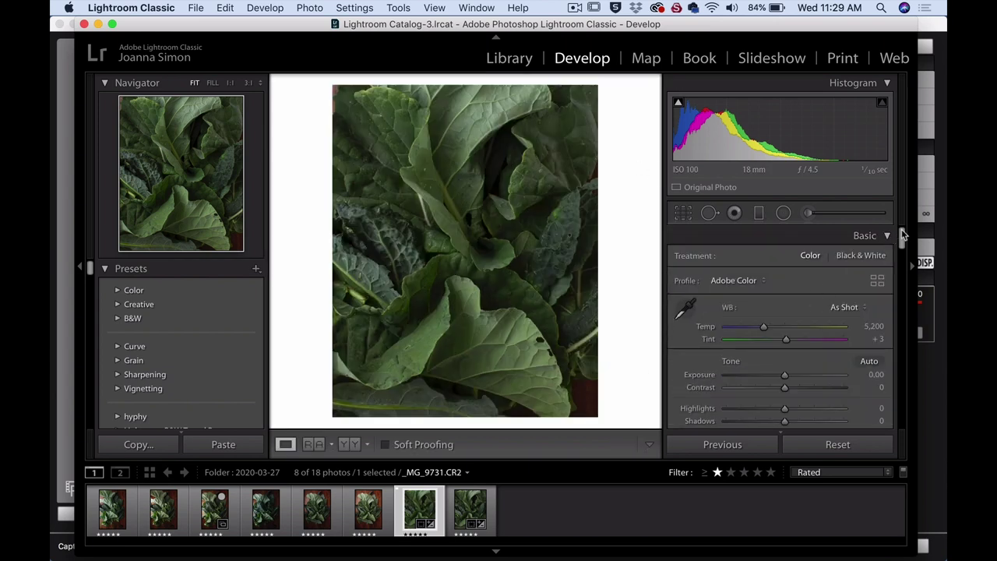
Raise Whites to +31 in the Basic panel.
drag(902, 235, 901, 242)
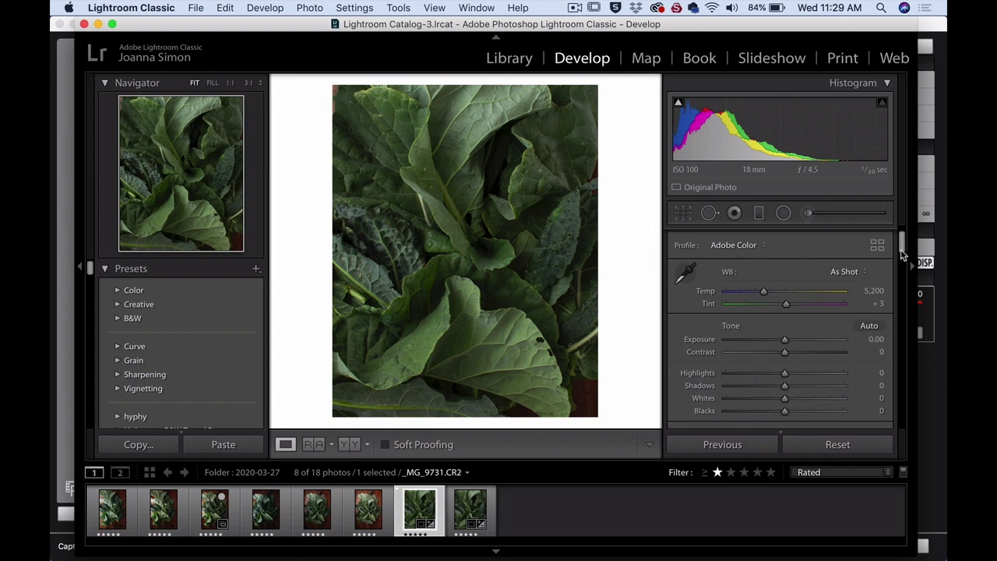
scroll(816, 269, down, 3)
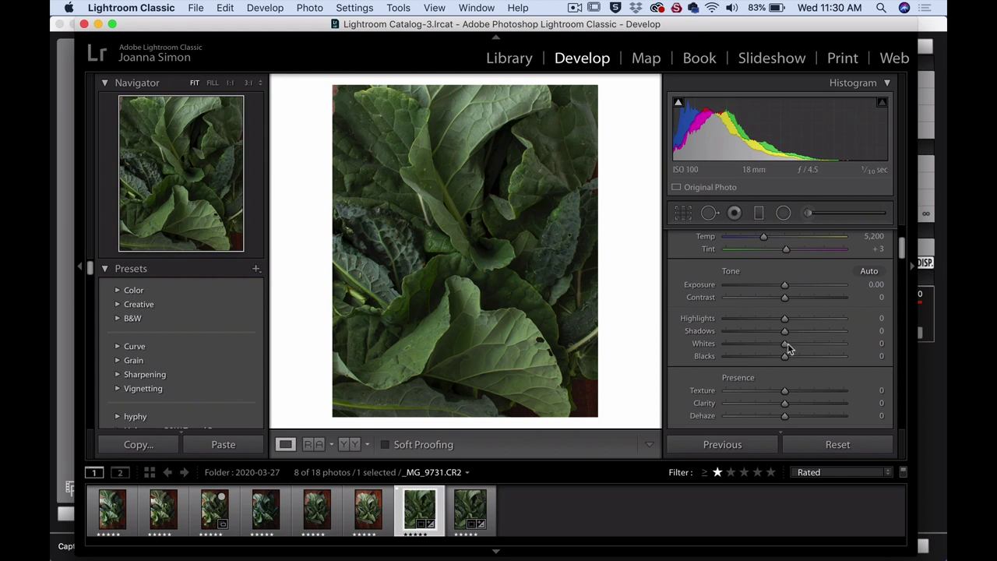
drag(785, 348, 803, 345)
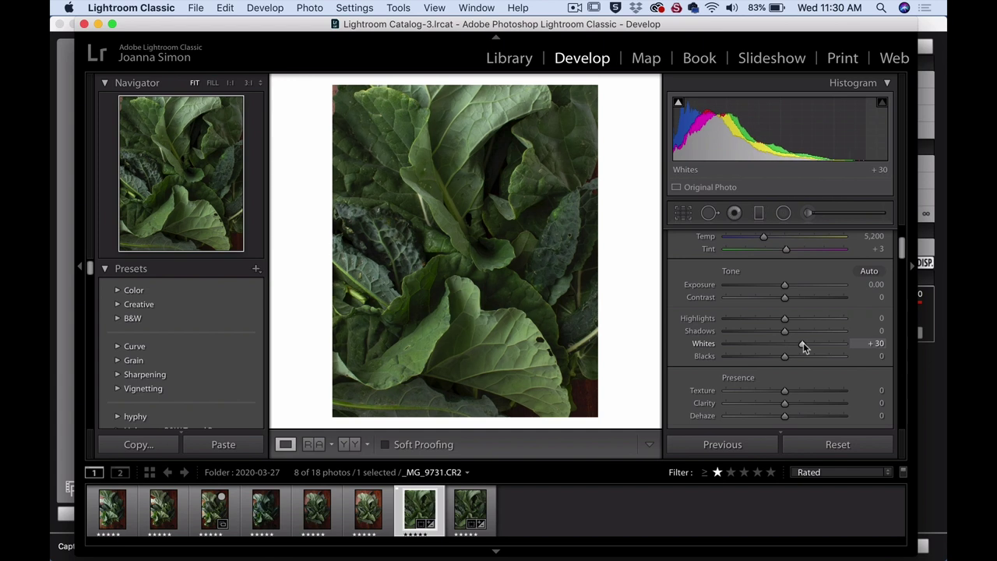
click(877, 342)
text(31)
key(Return)
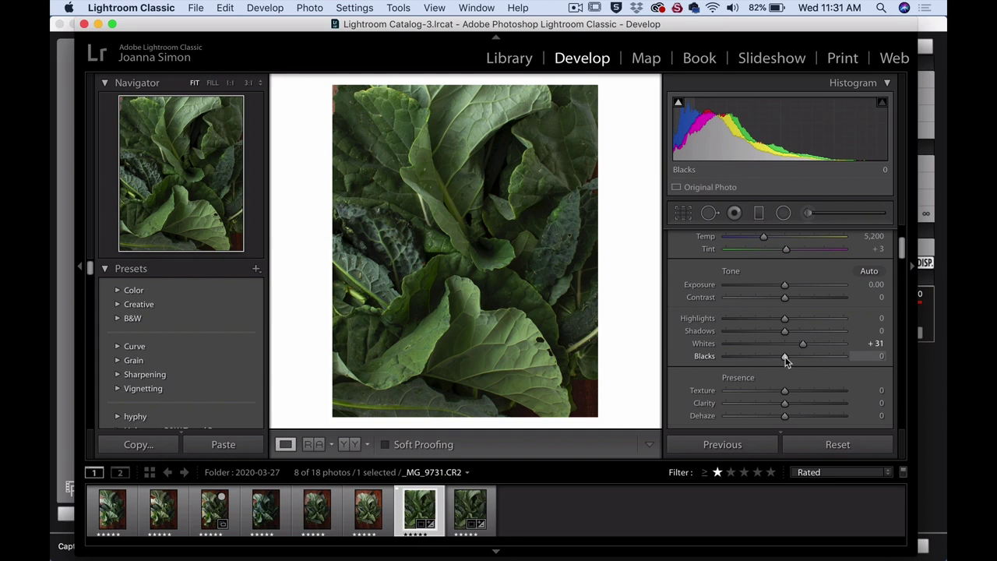
Raise Blacks to +28 and compare the result with the original.
drag(785, 360, 801, 360)
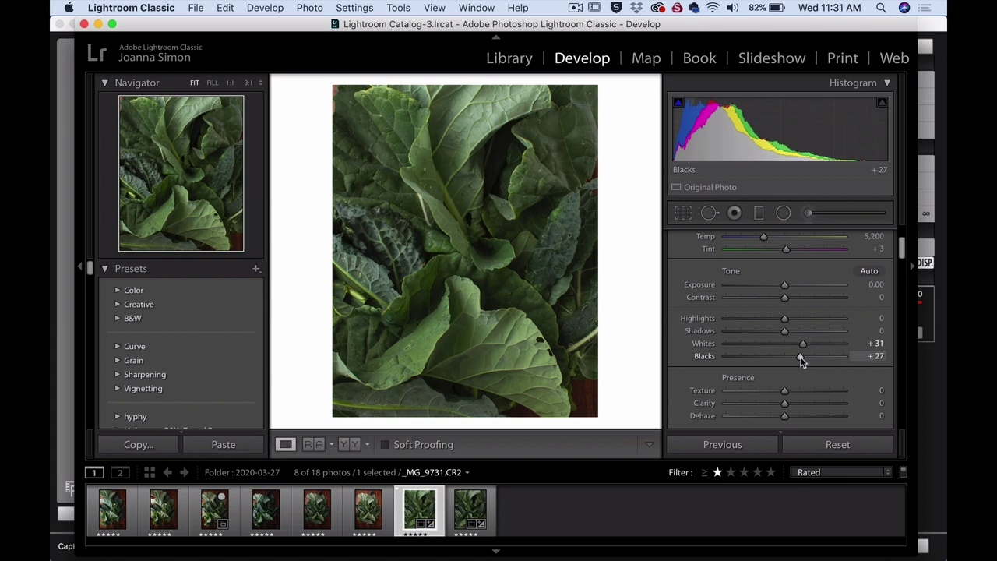
click(877, 355)
text(28)
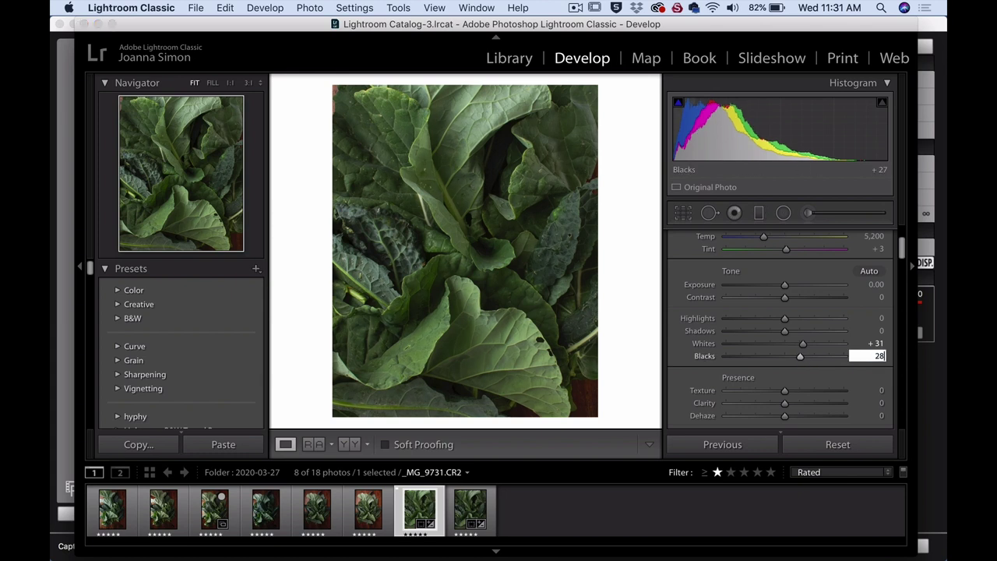
key(Return)
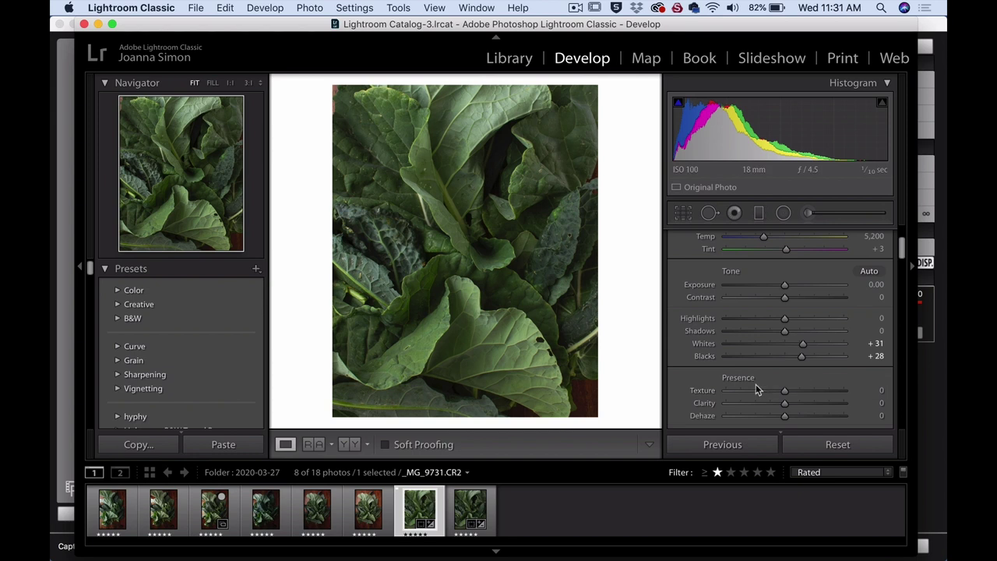
key(backslash)
key(backslash)
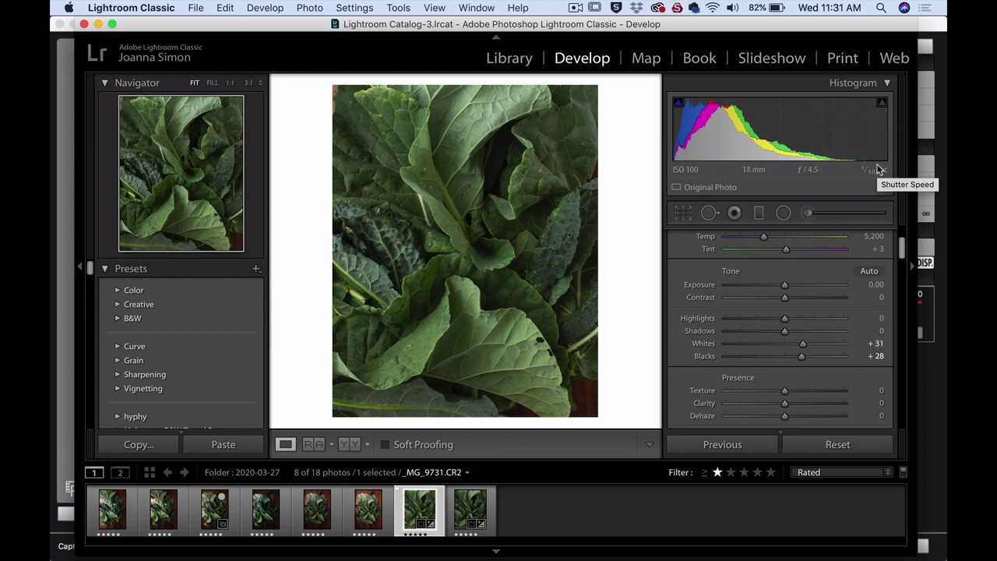
scroll(855, 239, down, 3)
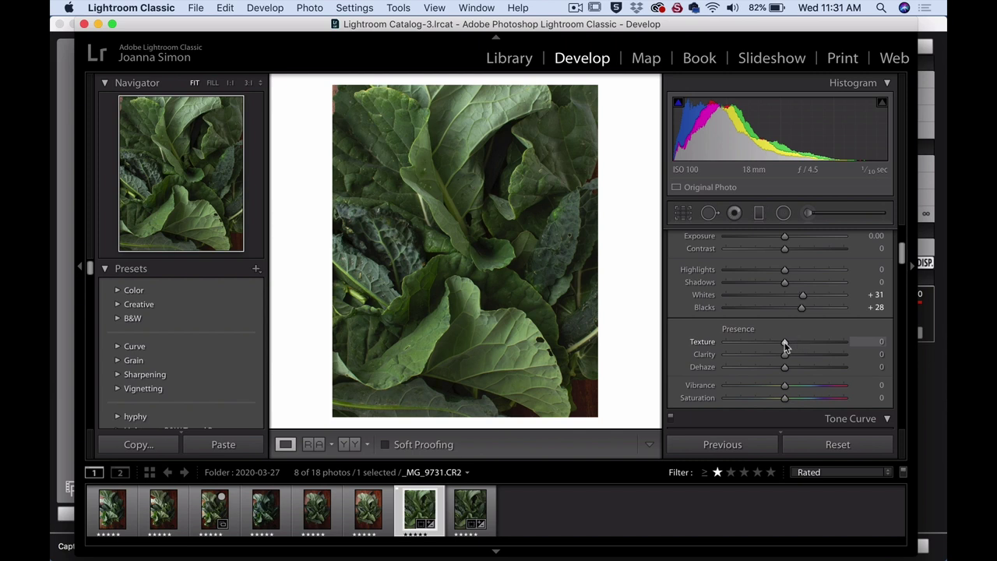
Set Texture to +36 in the Presence section.
drag(785, 346, 804, 346)
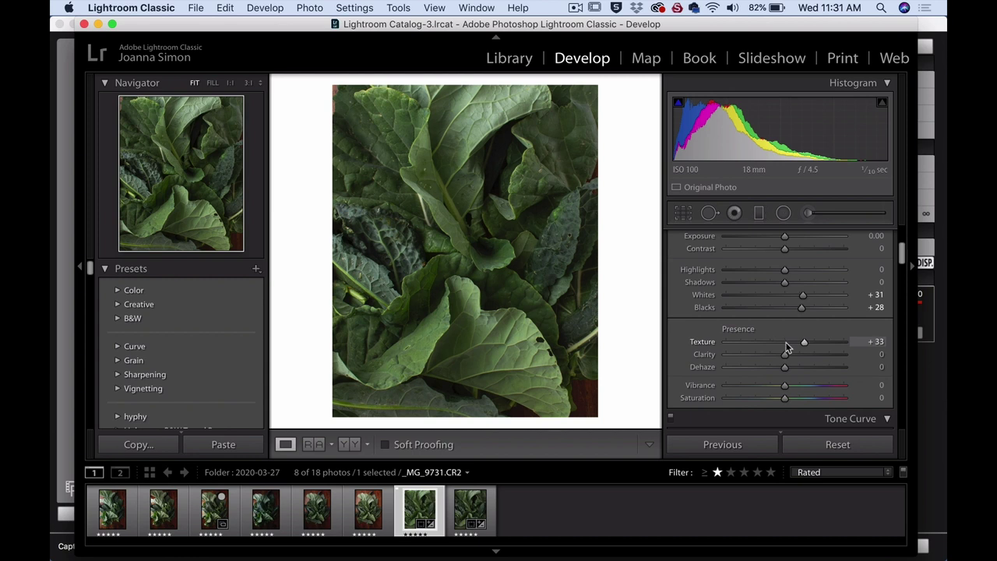
click(869, 344)
text(36)
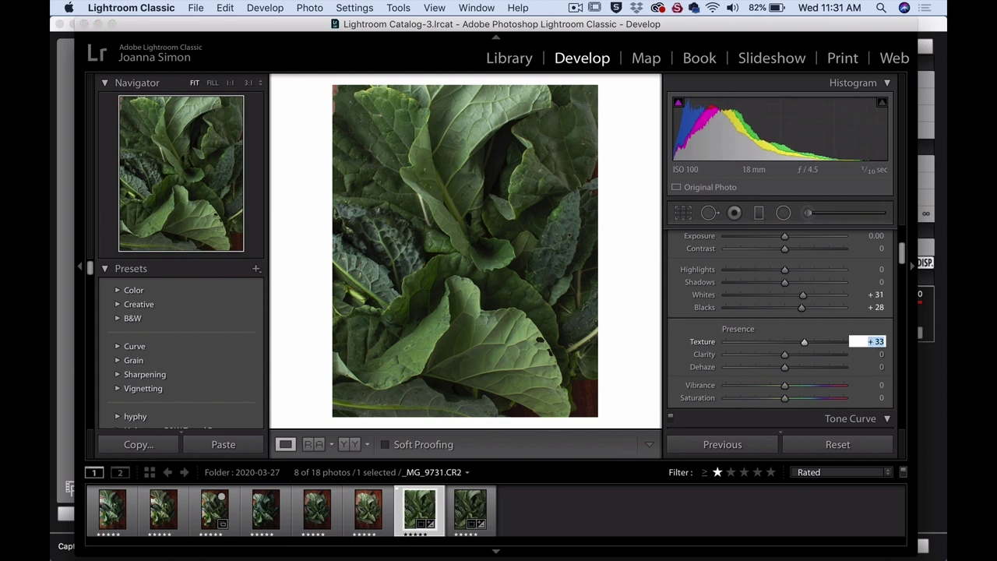
key(Return)
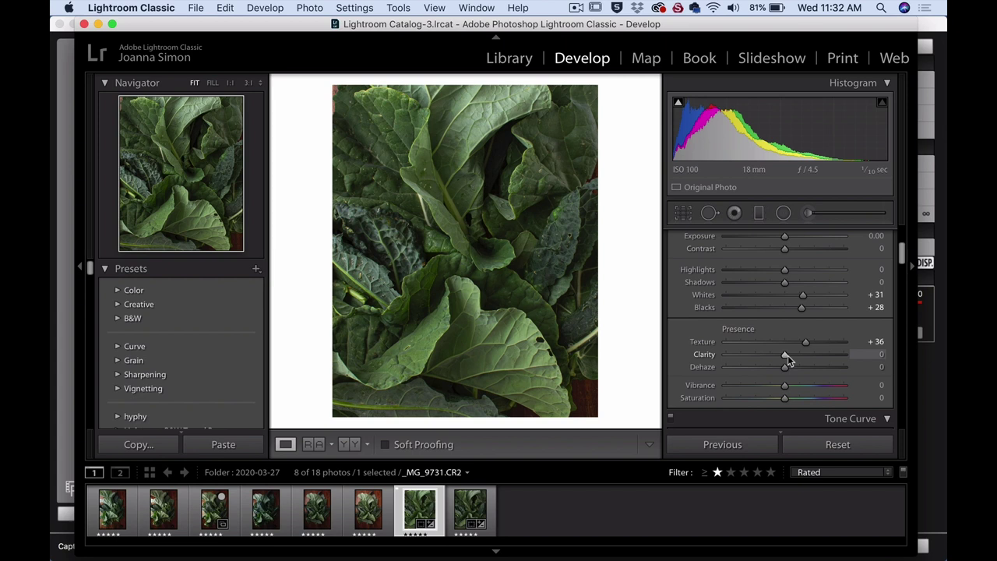
Set Clarity to +39 and briefly compare with the before version.
drag(784, 358, 803, 358)
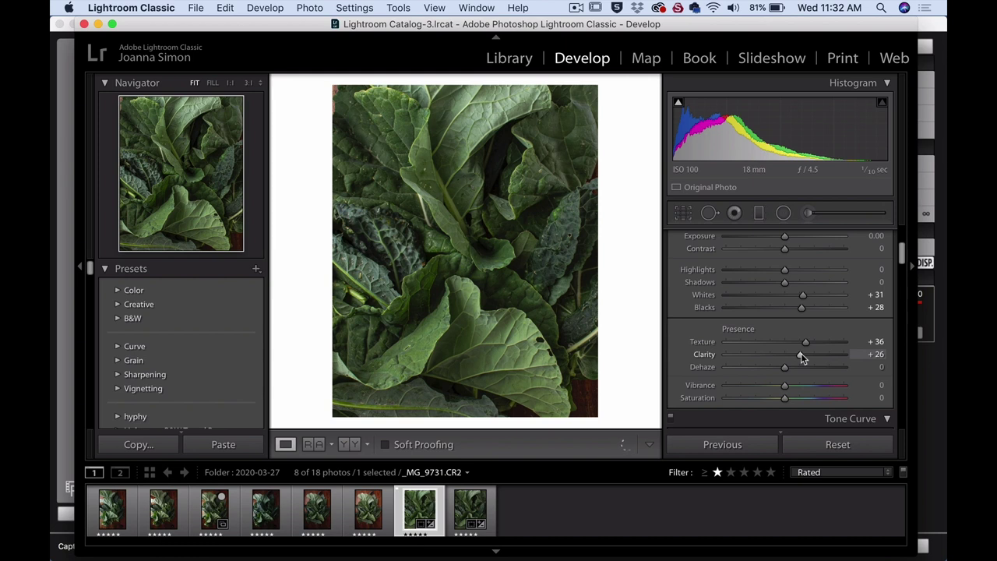
click(871, 354)
text(39)
key(Return)
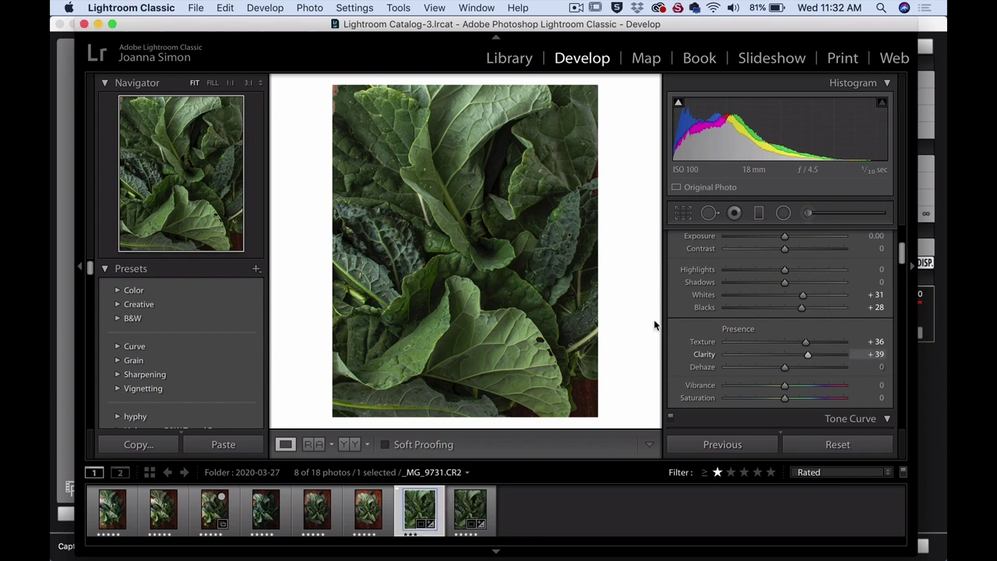
key(backslash)
key(backslash)
Raise the Dehaze slider to about +43 to deepen the leaves' contrast.
double_click(785, 355)
drag(785, 355, 804, 354)
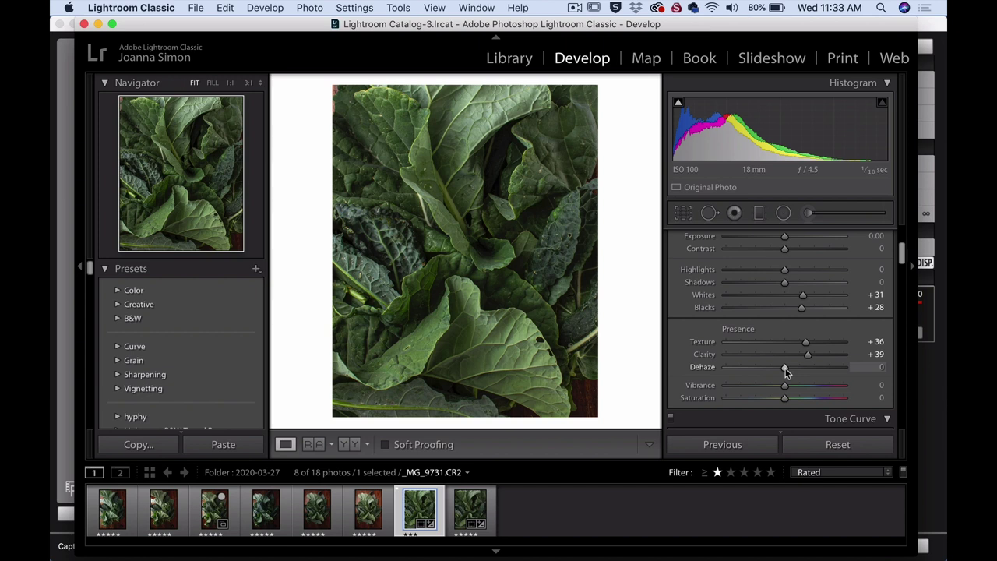
drag(784, 369, 809, 367)
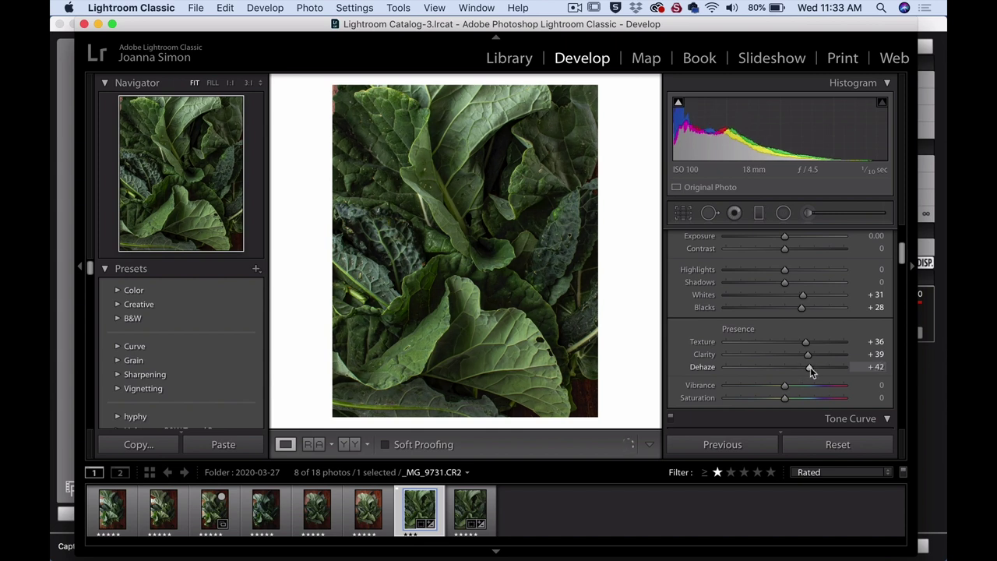
Switch the Tone Curve to point mode and lift the black endpoint for faded blacks.
scroll(810, 366, down, 3)
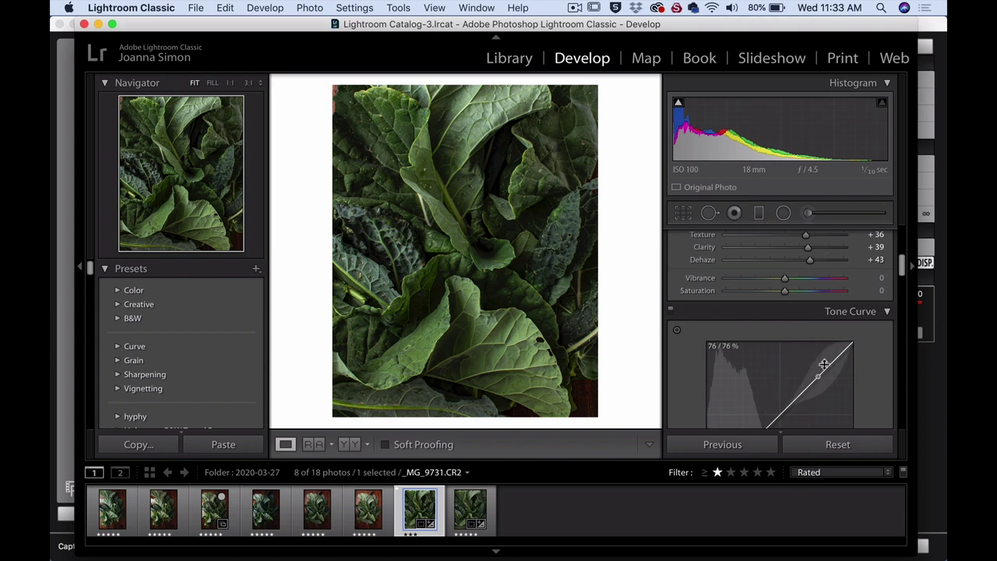
scroll(868, 389, down, 5)
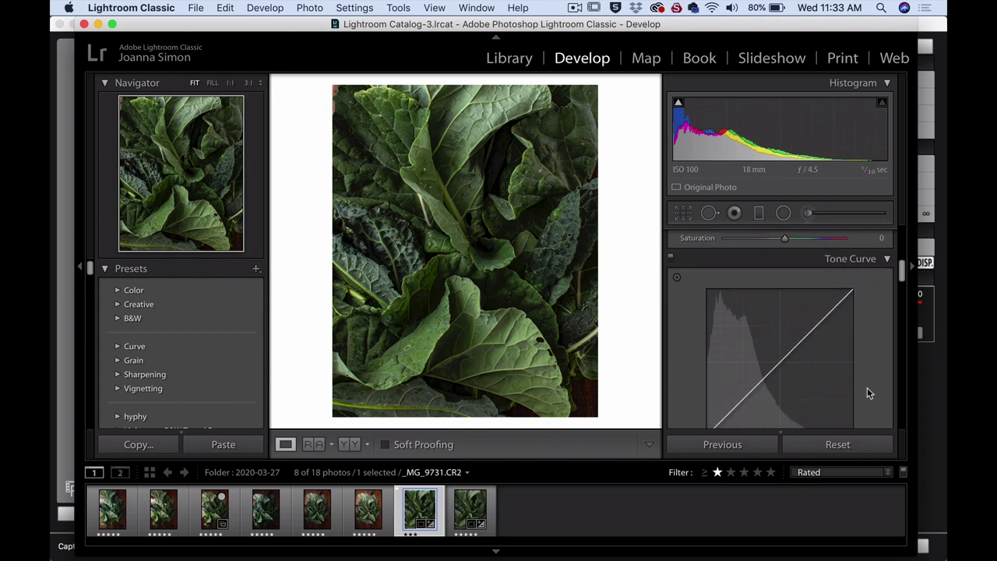
scroll(867, 387, down, 8)
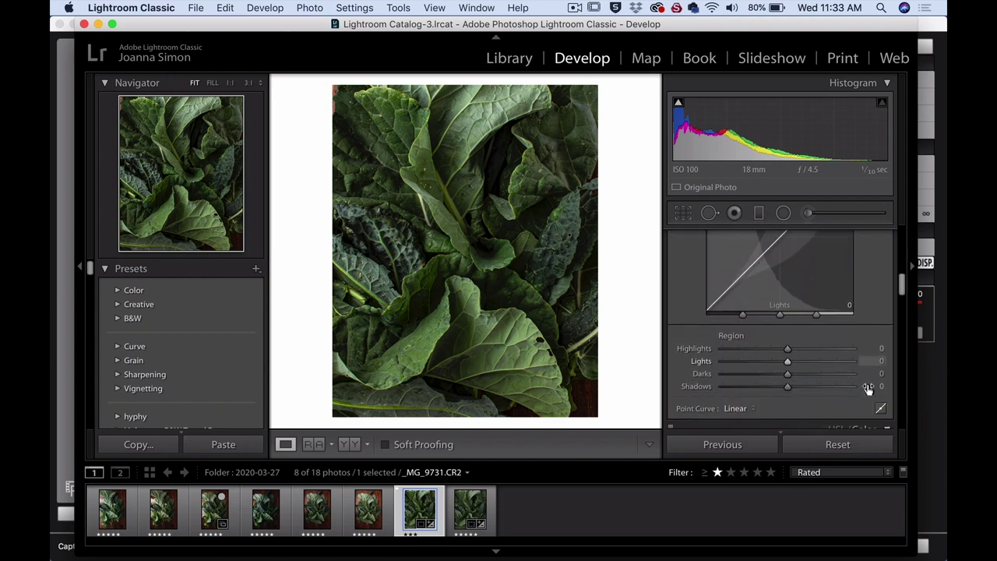
click(880, 374)
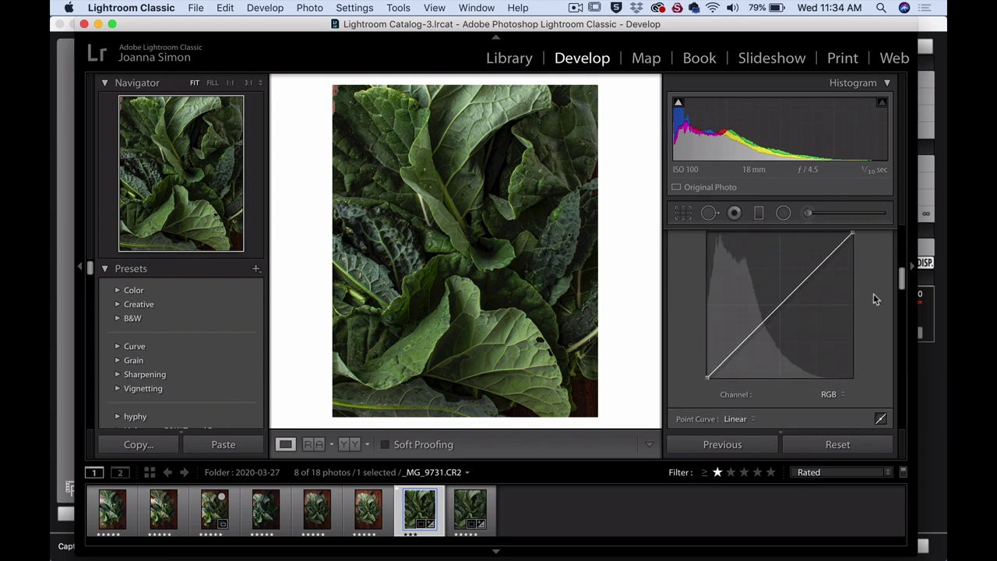
scroll(873, 294, up, 1)
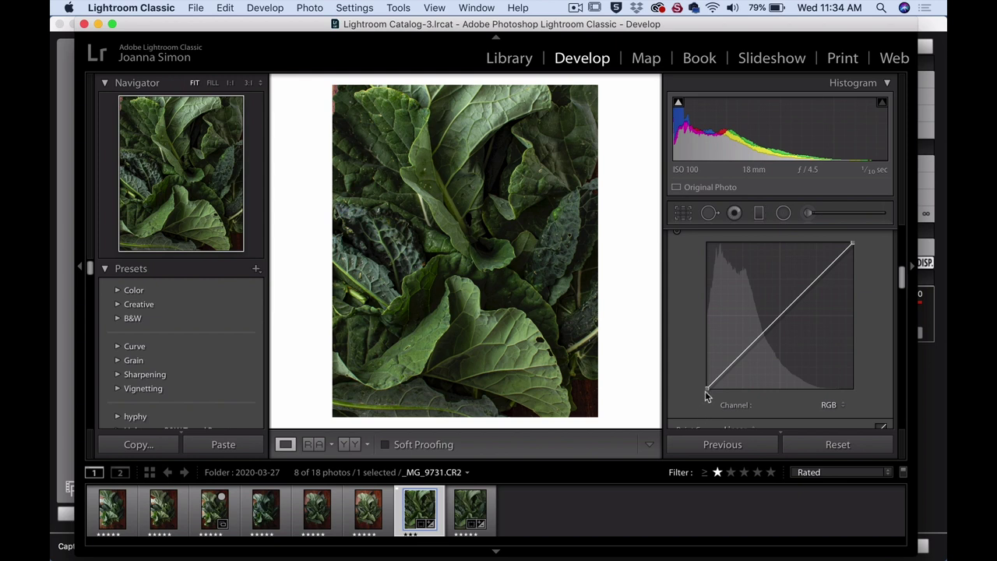
drag(707, 390, 707, 386)
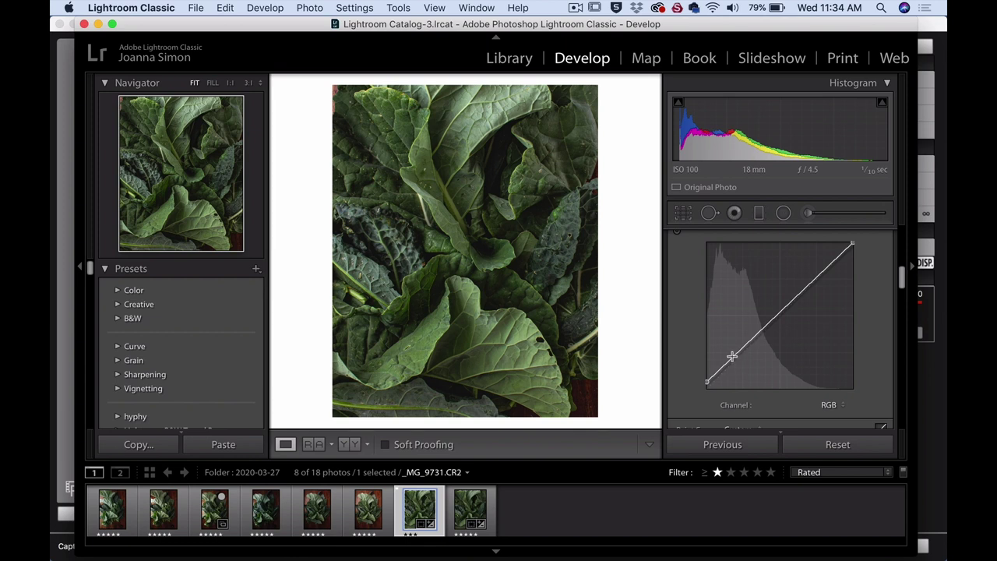
Add a lowered shadow point and a raised highlight point to form an S-curve.
click(737, 355)
drag(738, 355, 742, 358)
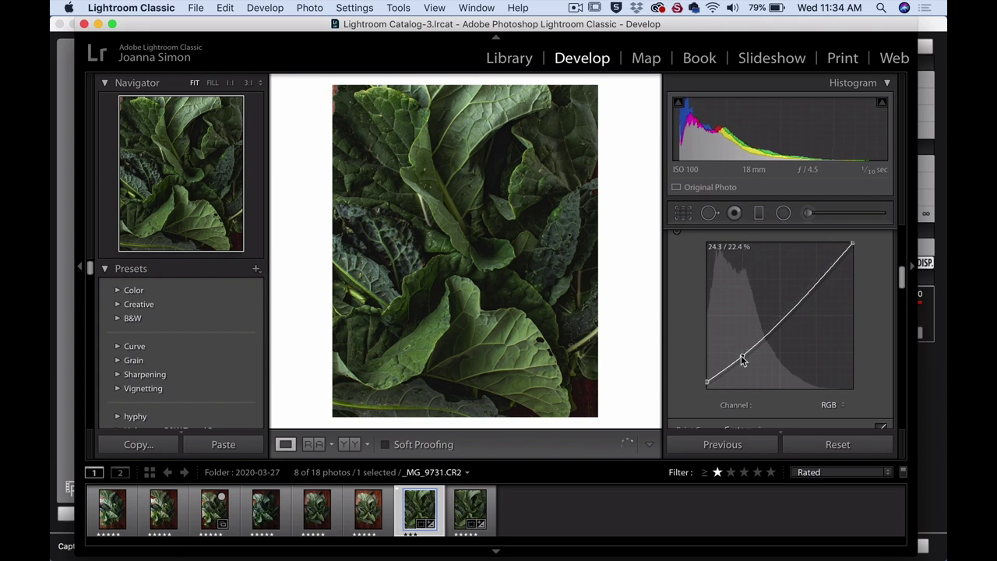
click(826, 270)
drag(828, 274, 817, 269)
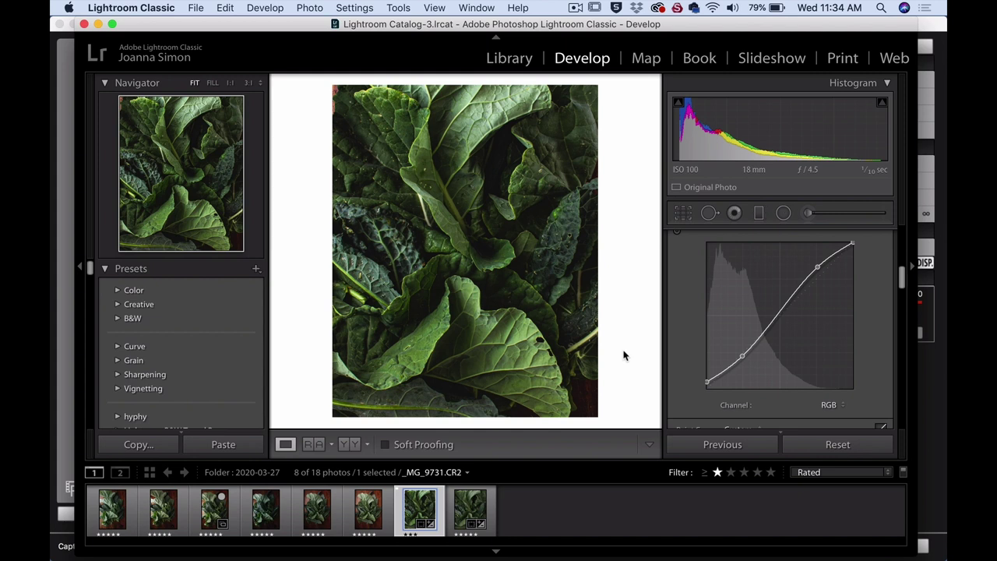
key(backslash)
key(backslash)
Return the tone curve to region mode with Lights at +26 and Darks at +13.
click(882, 427)
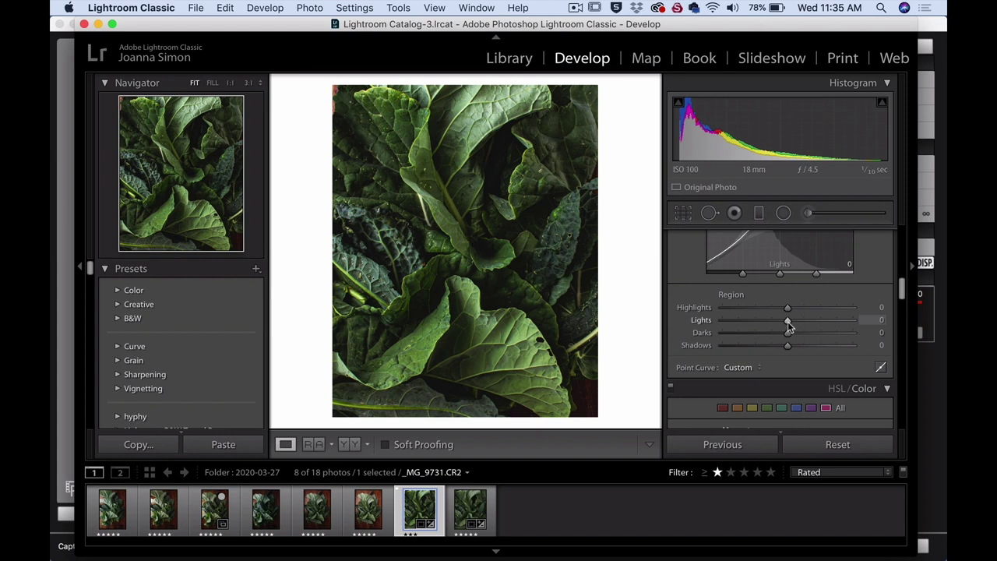
drag(787, 323, 805, 323)
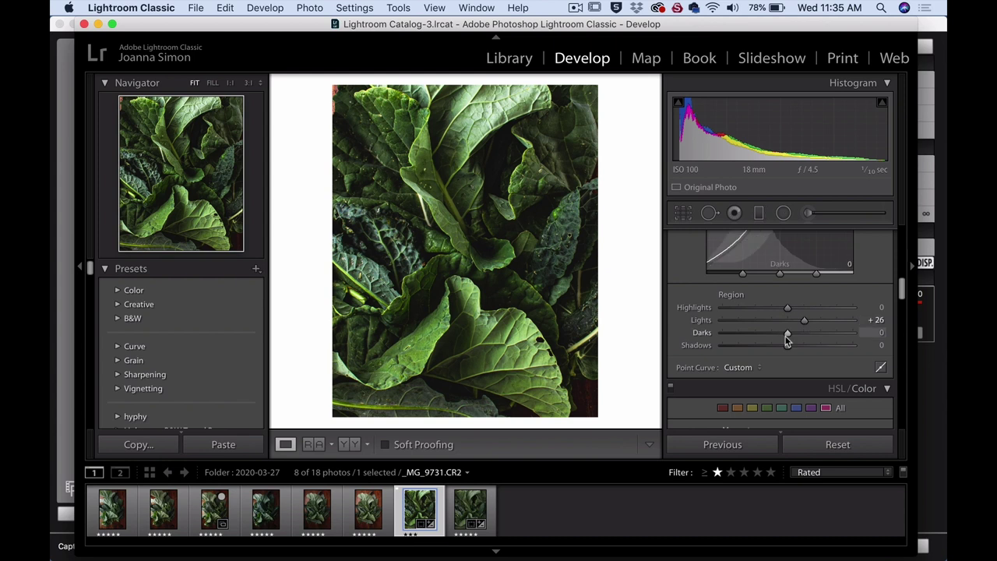
drag(786, 340, 795, 335)
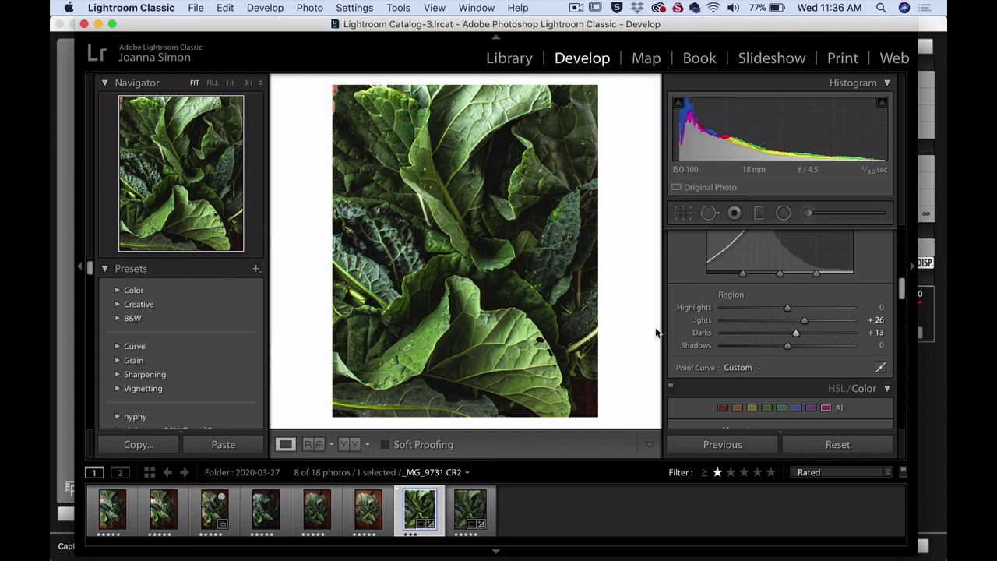
Shift the Green hue to +12 in HSL/Color.
scroll(680, 356, down, 3)
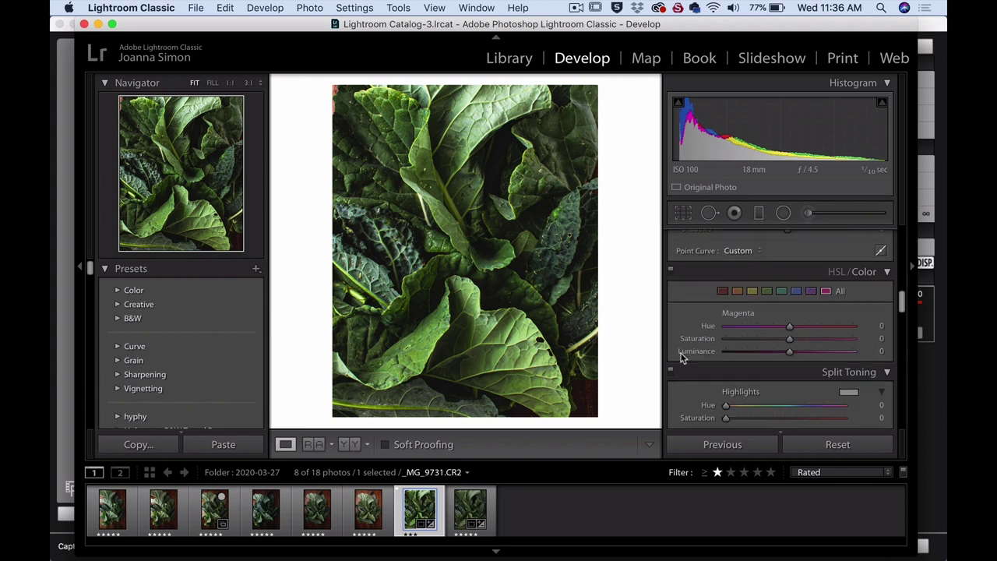
click(766, 292)
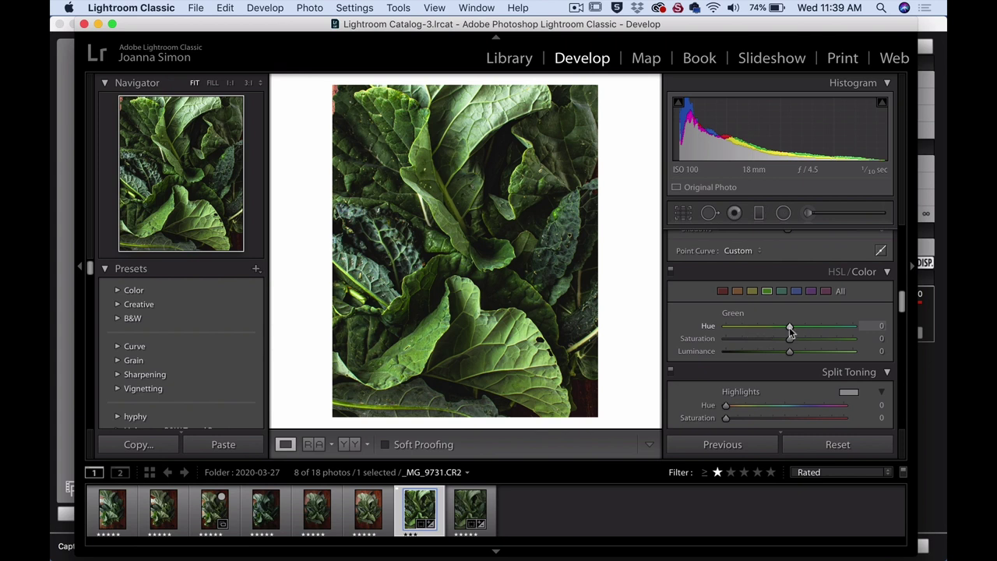
drag(789, 331, 797, 331)
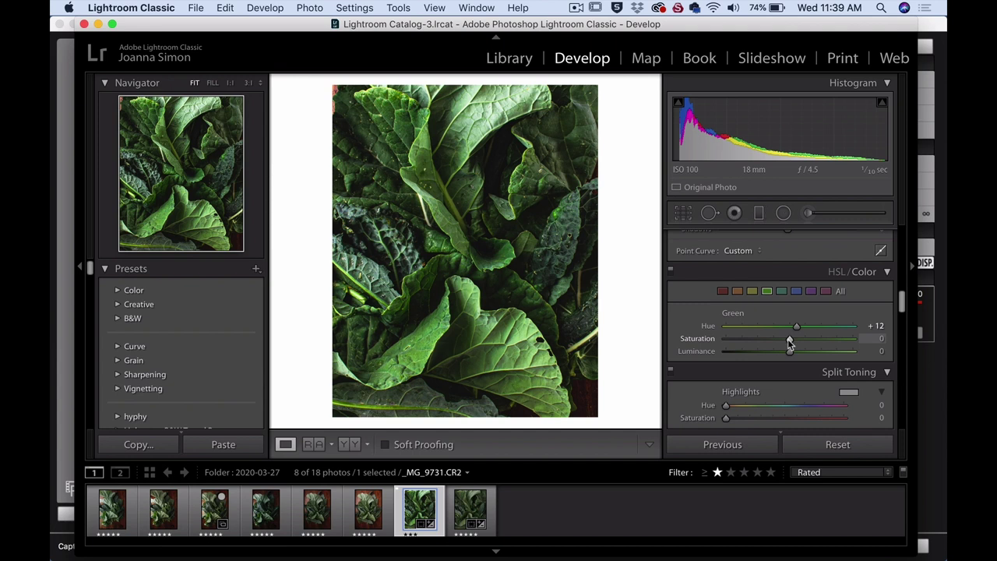
Desaturate the greens to -37 and compare with the original.
drag(789, 340, 764, 345)
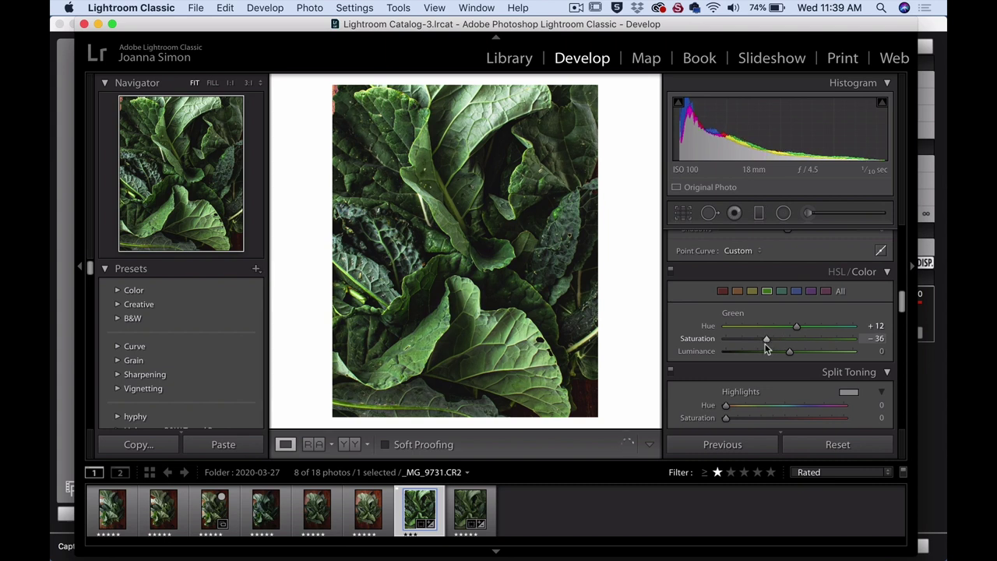
click(878, 338)
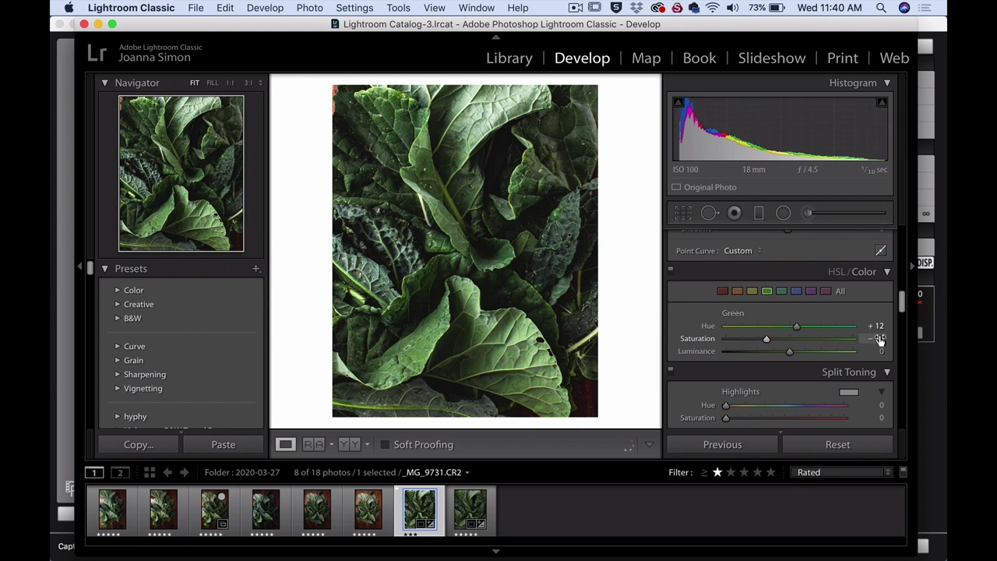
key(Down)
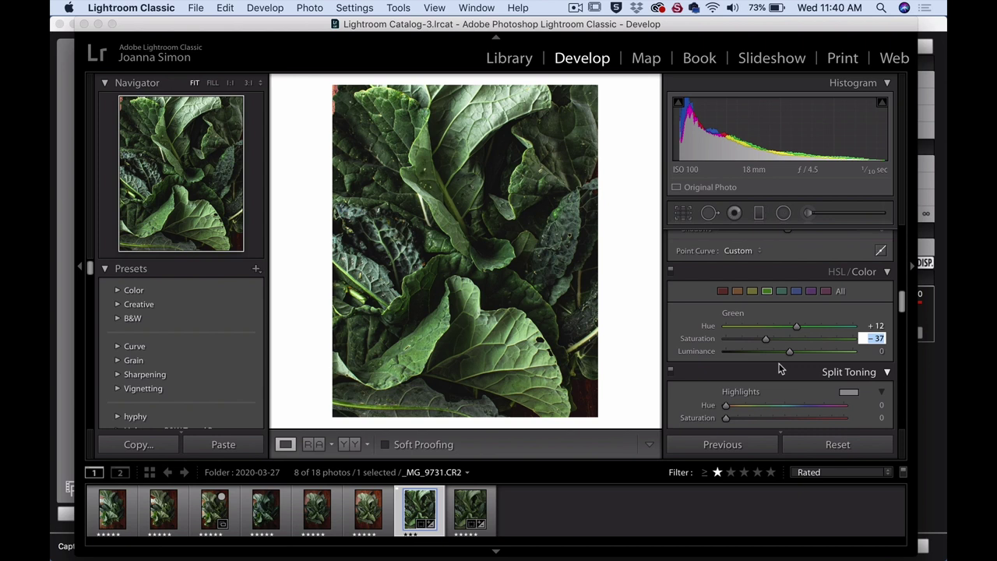
click(691, 372)
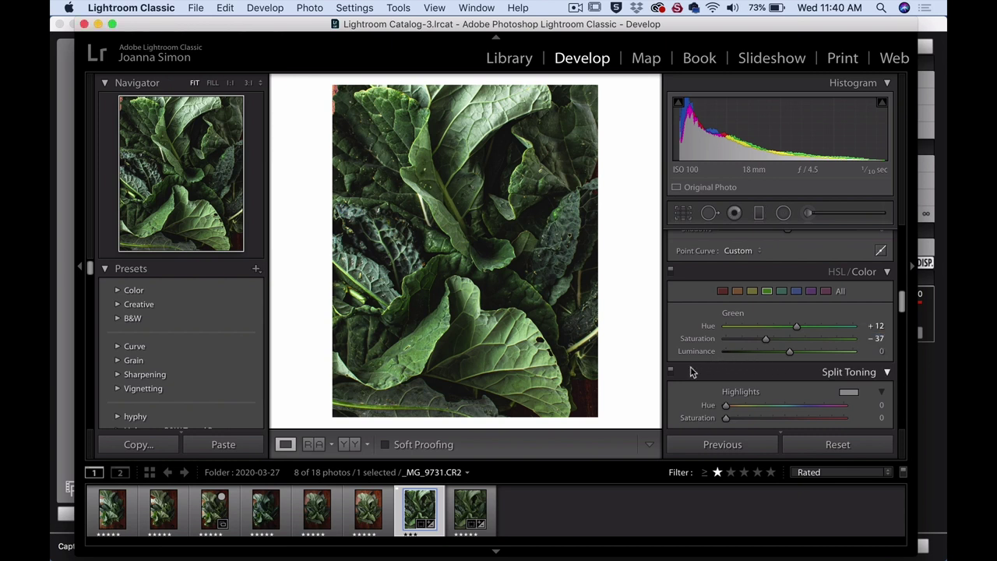
click(690, 372)
key(backslash)
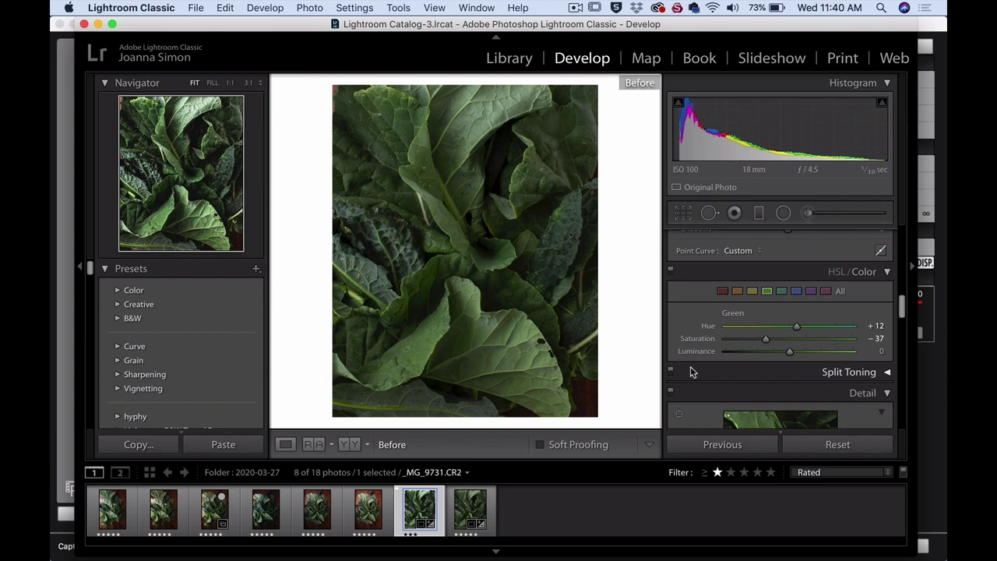
key(backslash)
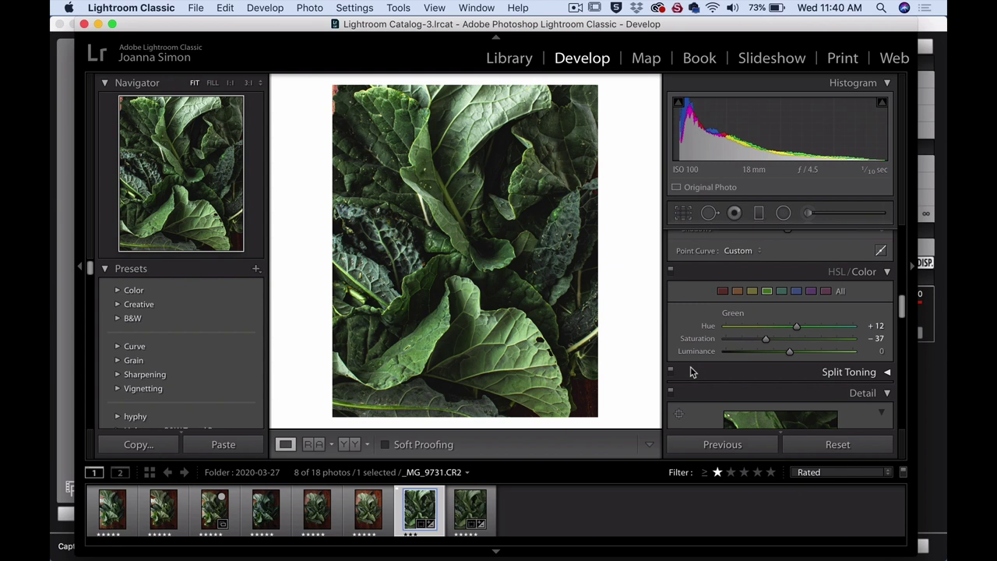
scroll(779, 327, down, 3)
Tint the shadows blue with Split Toning Shadows Hue 238 and Saturation 19.
click(886, 274)
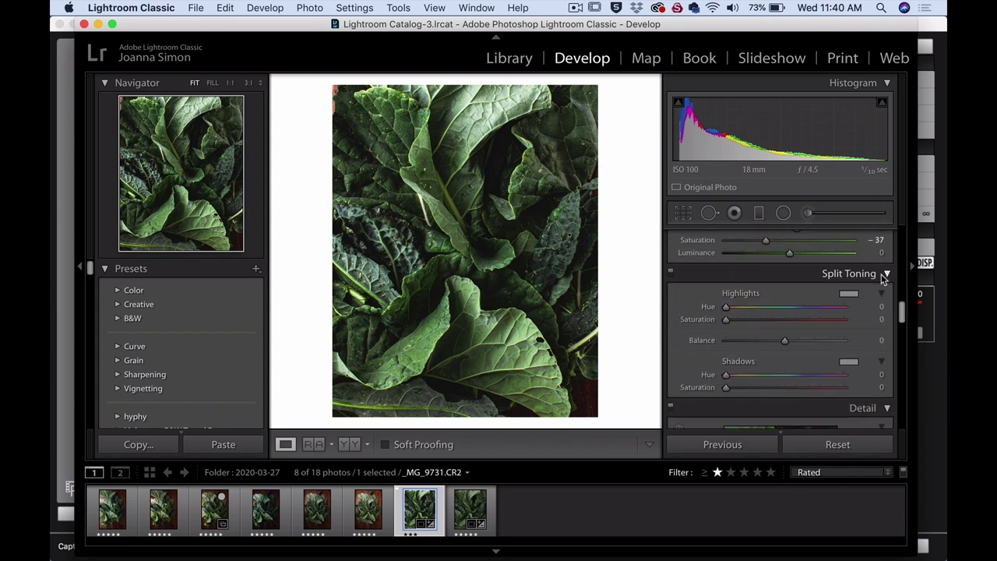
click(801, 378)
drag(801, 379, 803, 379)
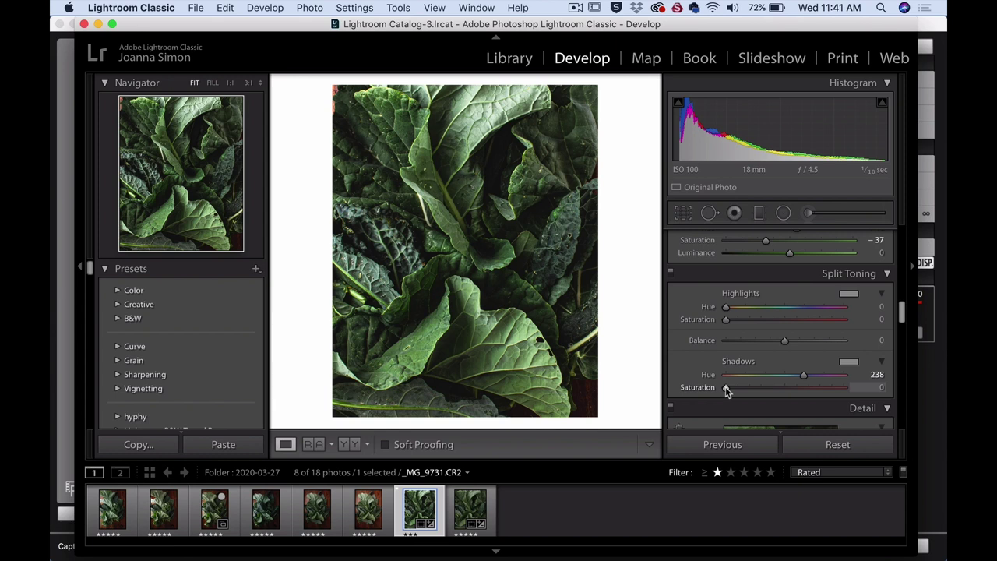
drag(725, 387, 748, 389)
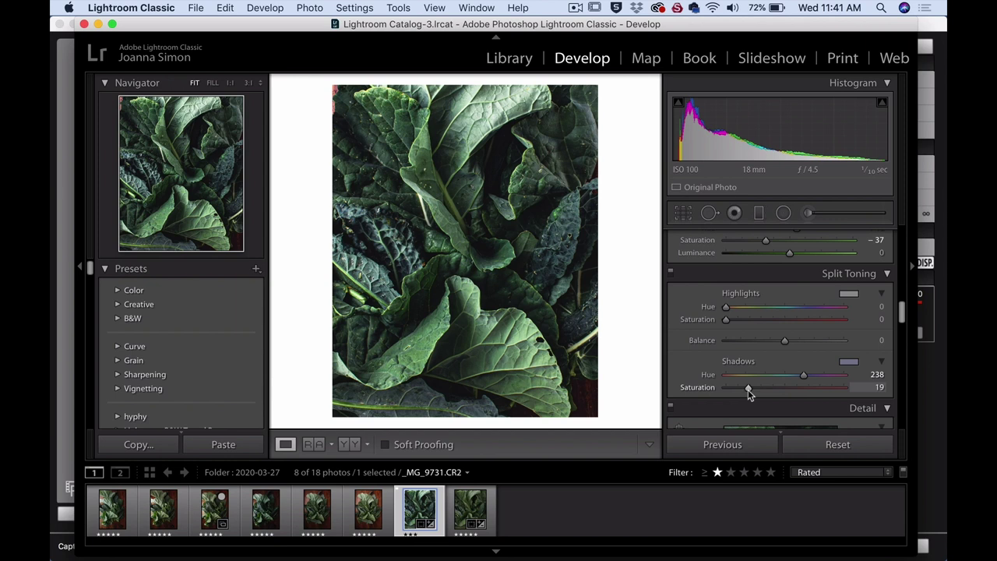
scroll(747, 389, down, 8)
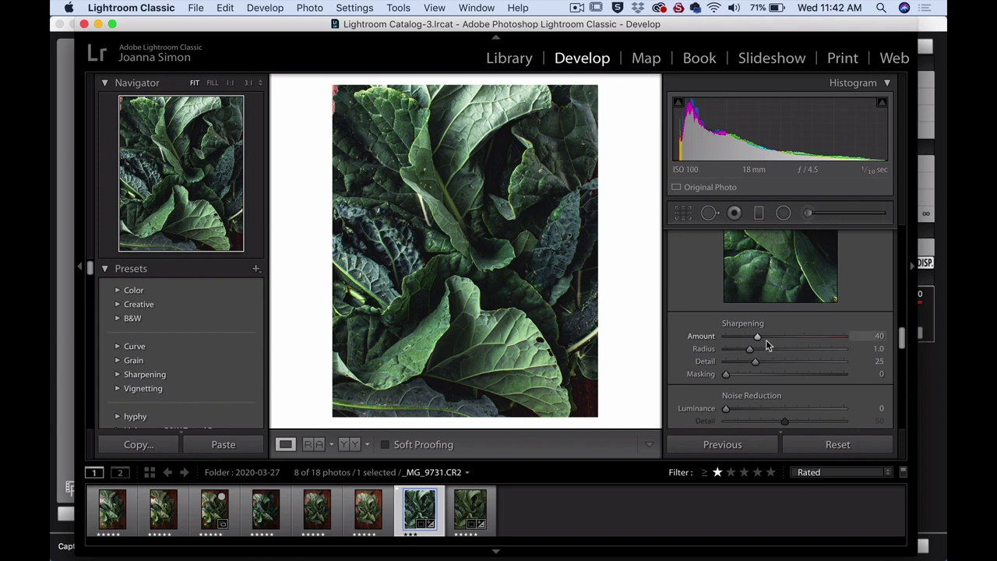
Set sharpening Amount to 38 and Masking to 74, then compare before and after.
drag(758, 336, 755, 337)
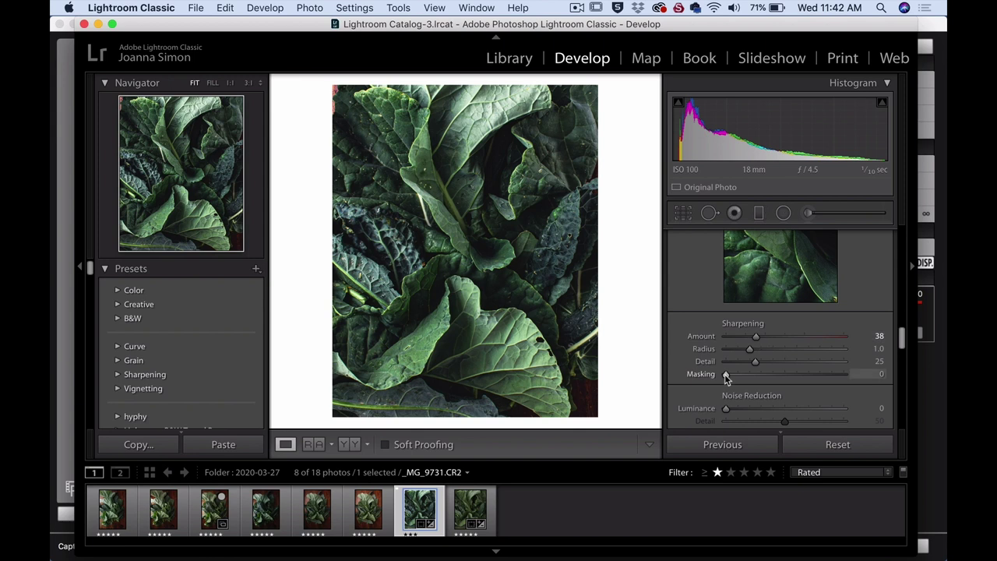
drag(725, 375, 813, 375)
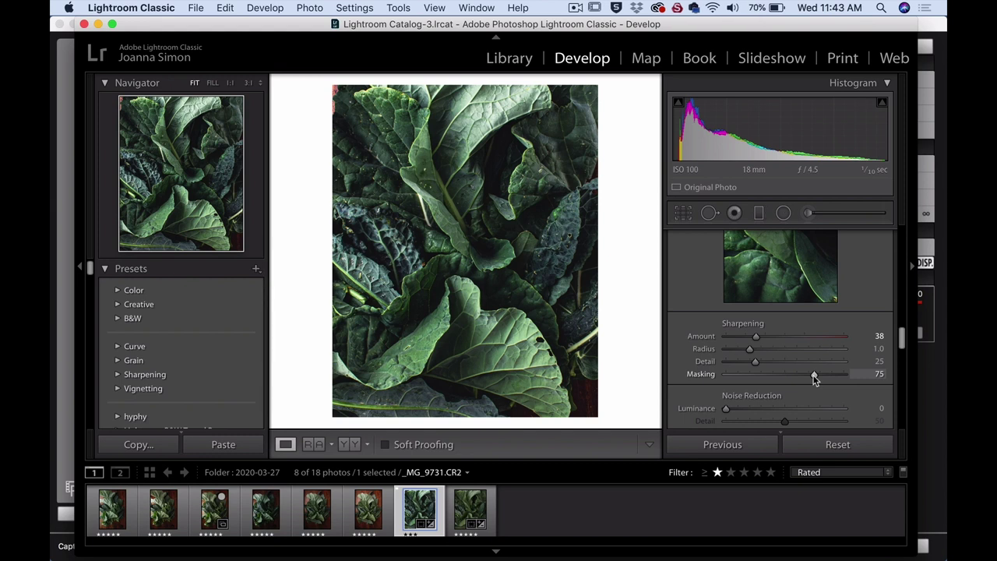
alt+click(813, 376)
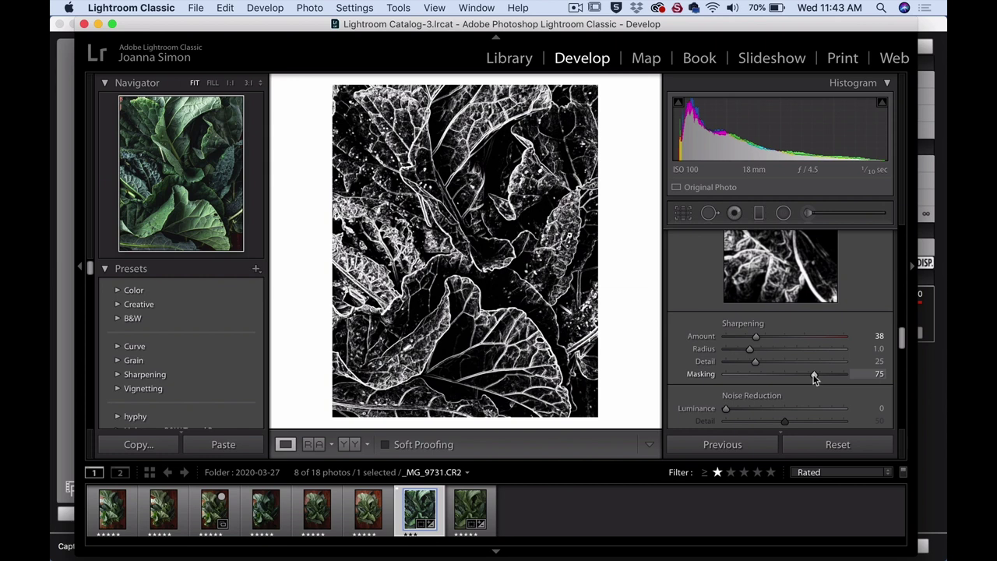
drag(813, 377, 813, 376)
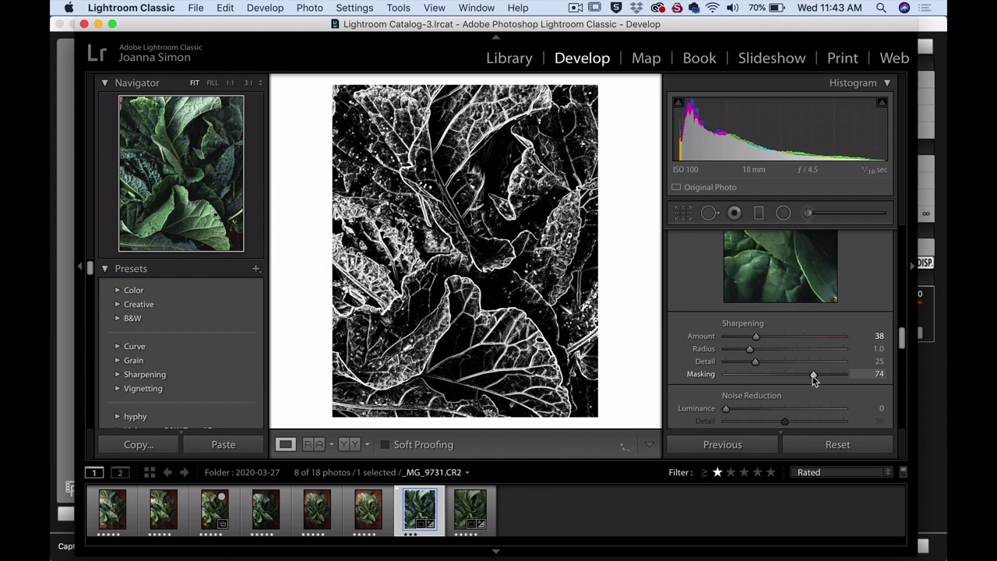
drag(812, 376, 812, 375)
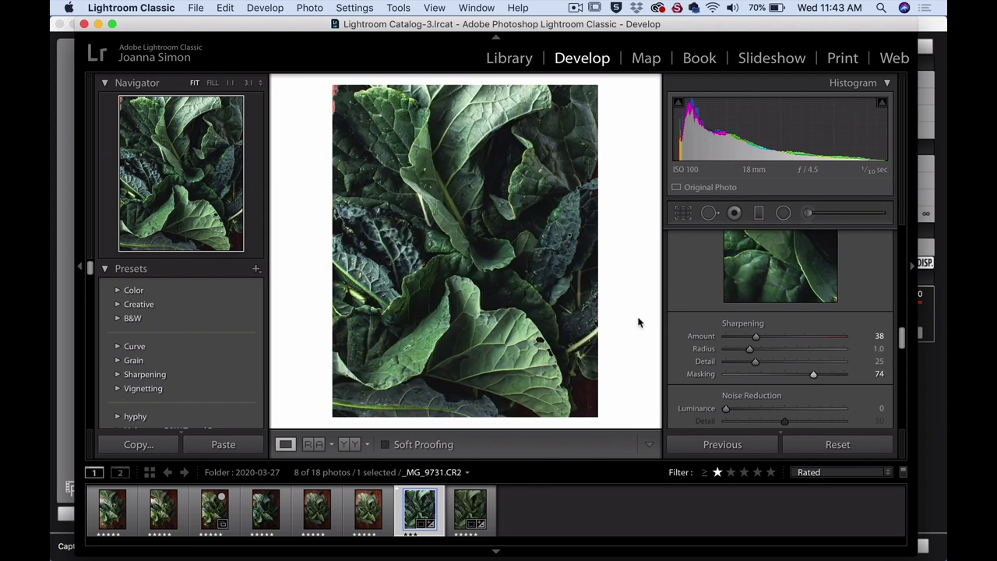
key(backslash)
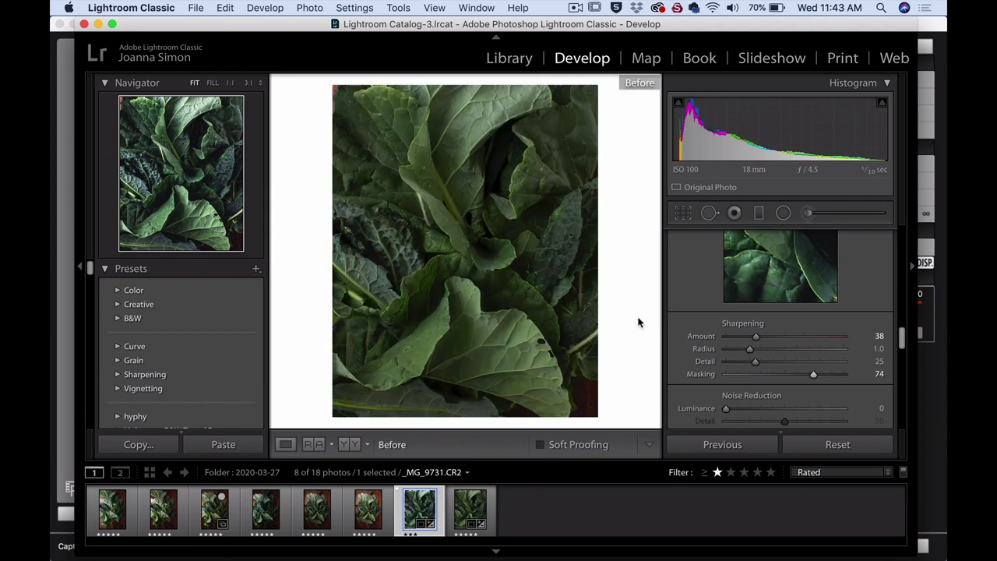
key(backslash)
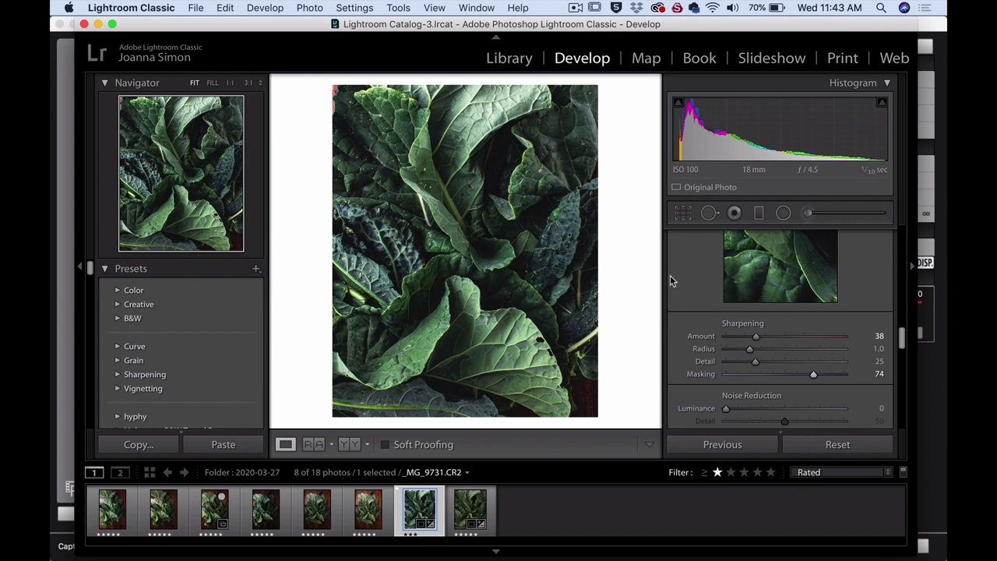
Draw a radial filter ellipse with zeroed effects over the lower centre and check its mask overlay.
click(783, 213)
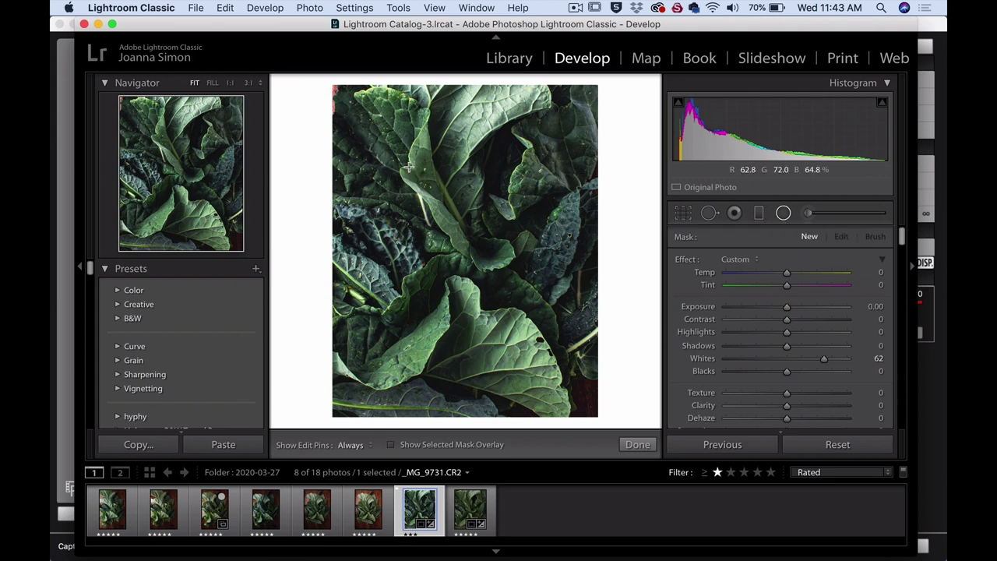
mouse_move(410, 170)
mouse_down()
mouse_move(512, 327)
mouse_move(564, 366)
mouse_up()
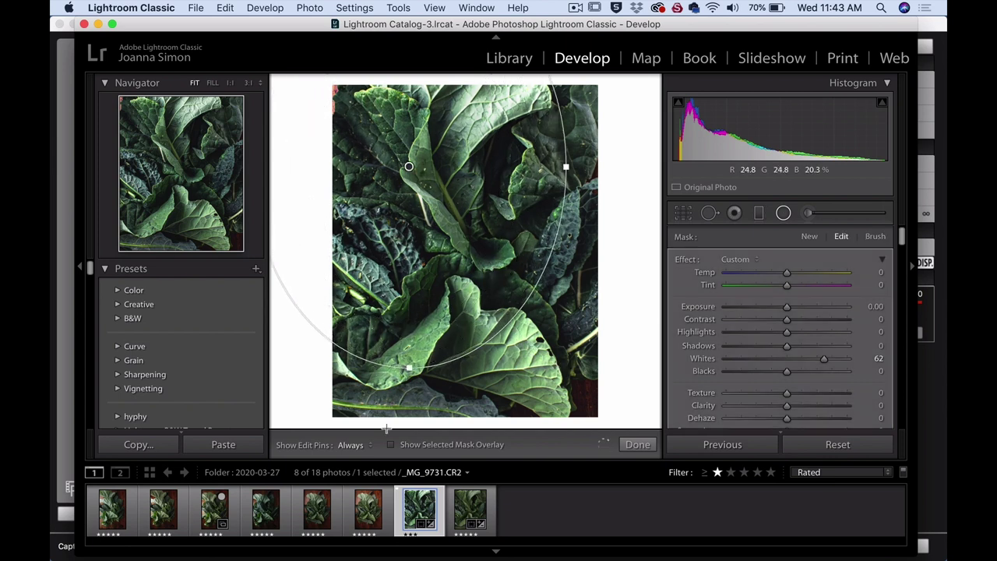
double_click(686, 262)
drag(409, 167, 416, 296)
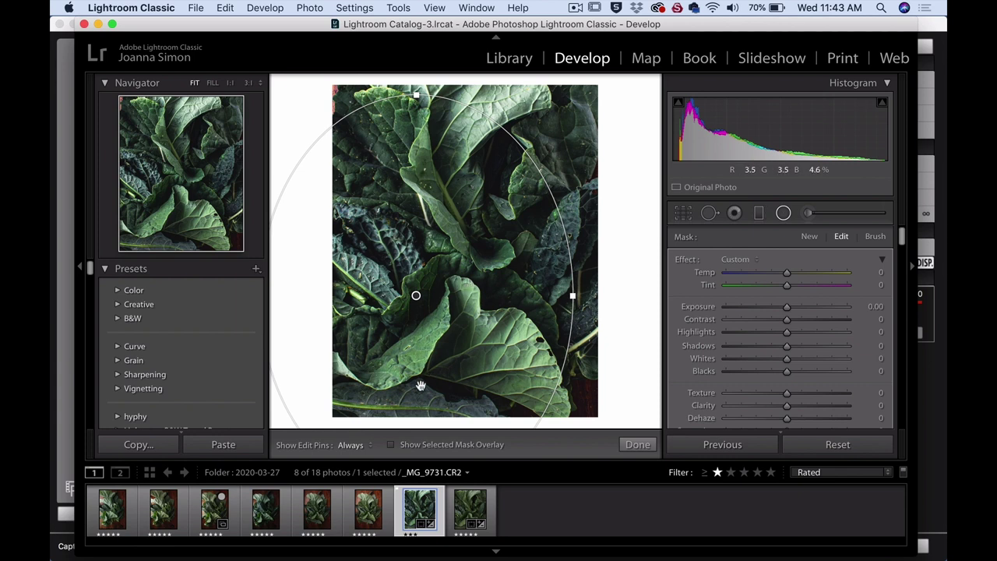
click(391, 445)
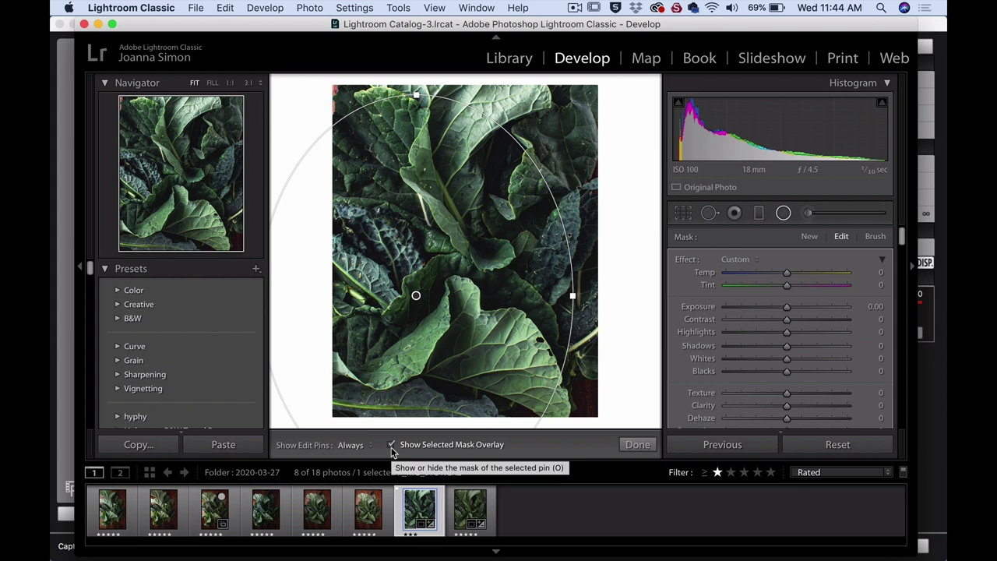
click(390, 445)
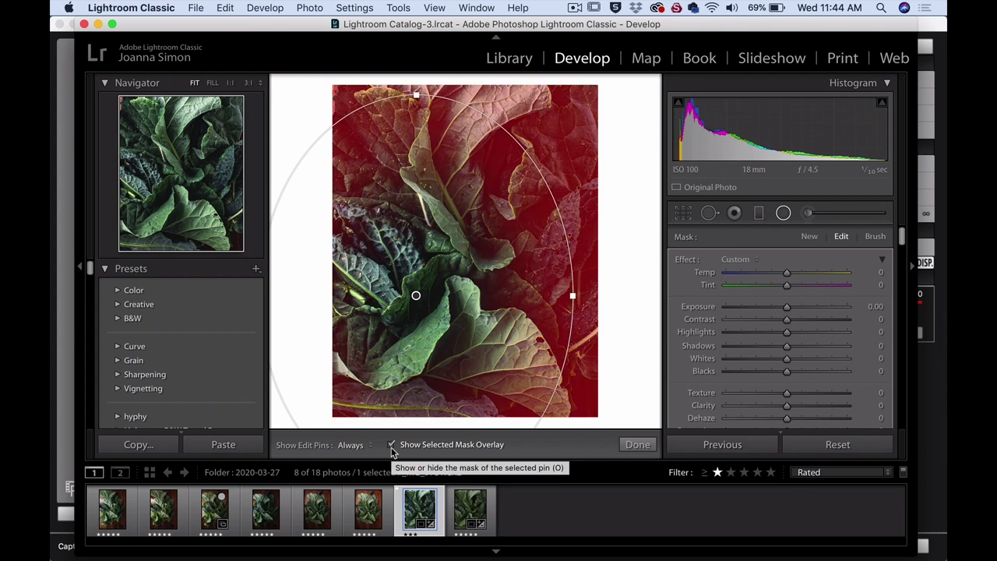
Hide the mask overlay and set the radial filter's Exposure to -0.95.
click(391, 446)
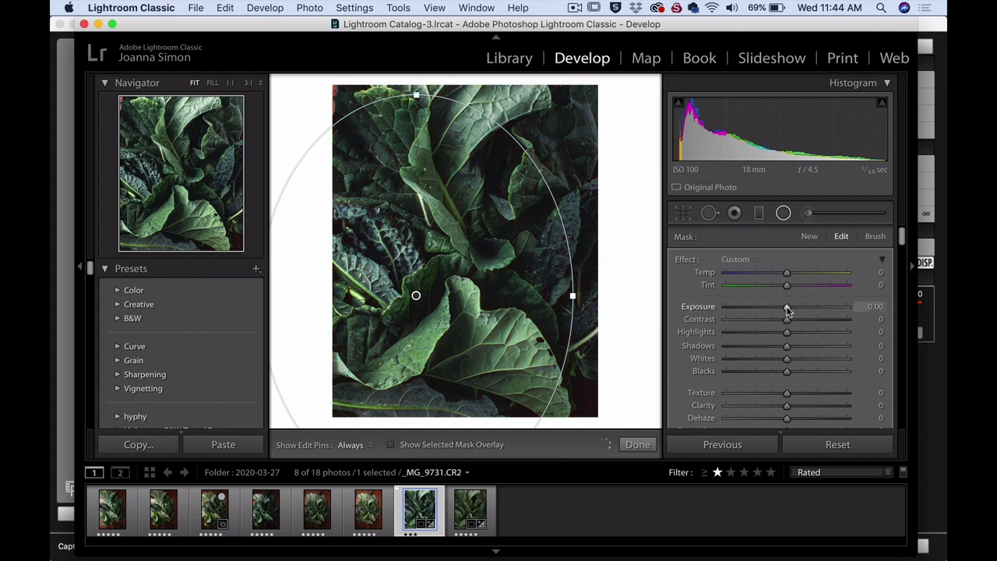
drag(787, 308, 772, 309)
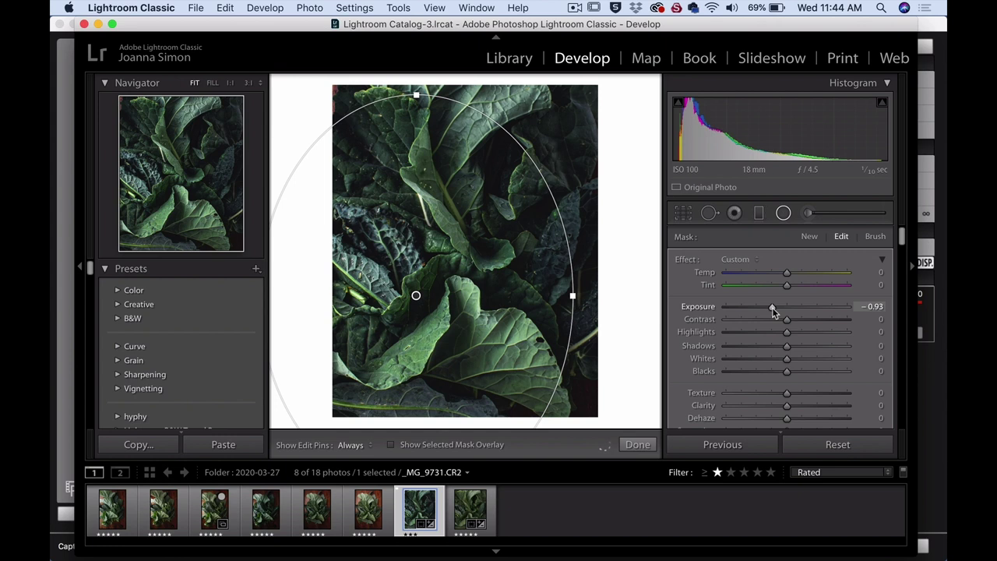
drag(772, 307, 773, 307)
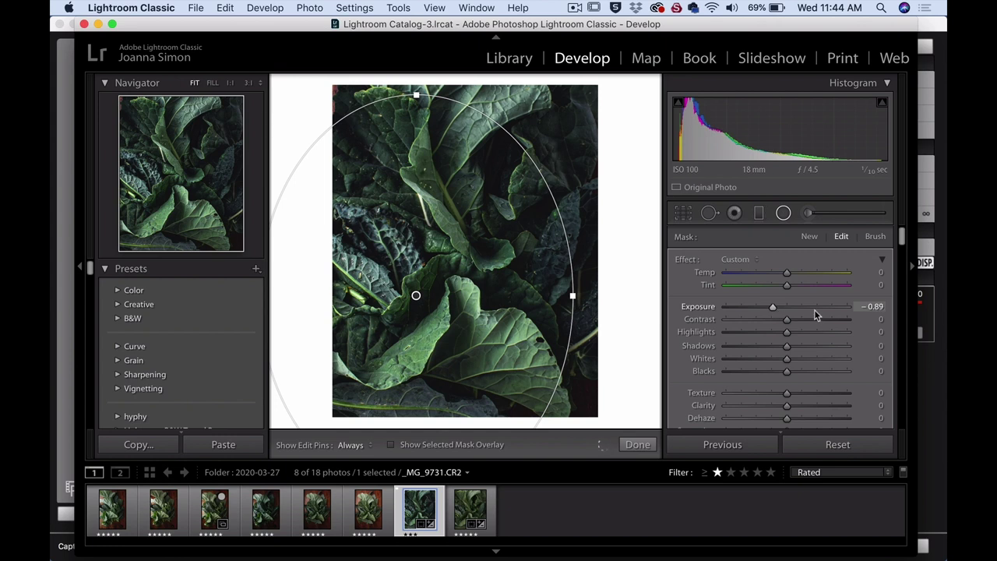
click(878, 307)
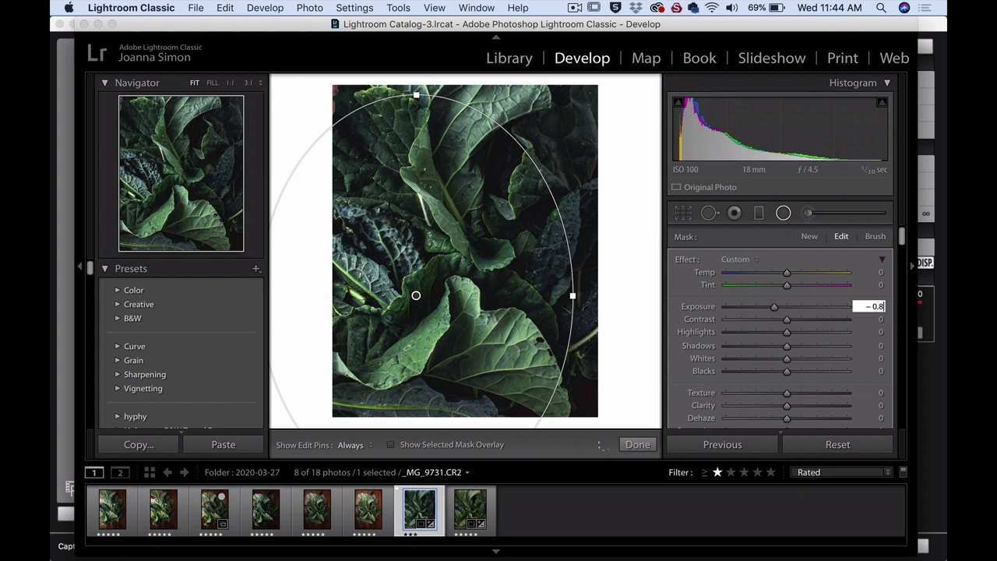
key(Return)
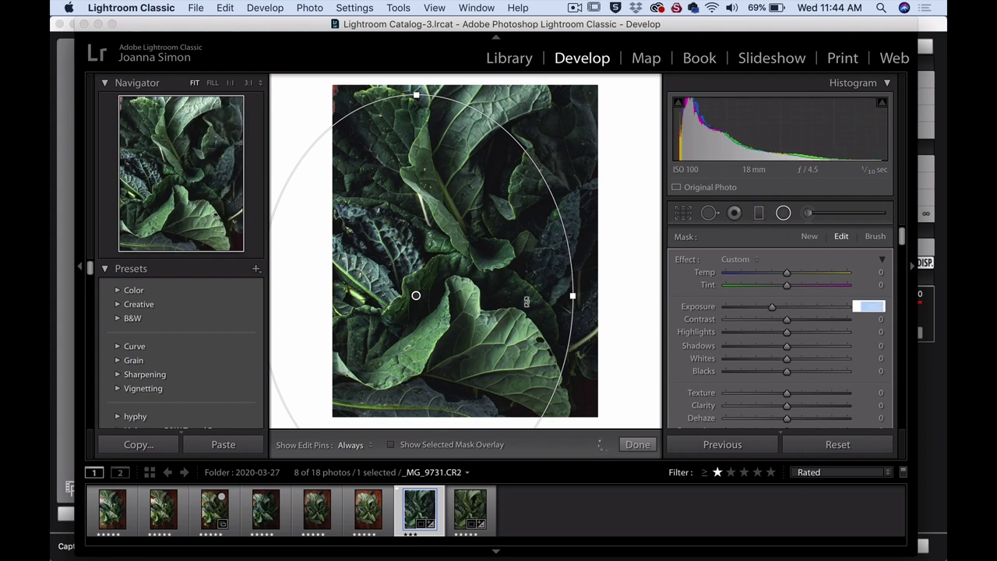
text(-0.95)
key(Return)
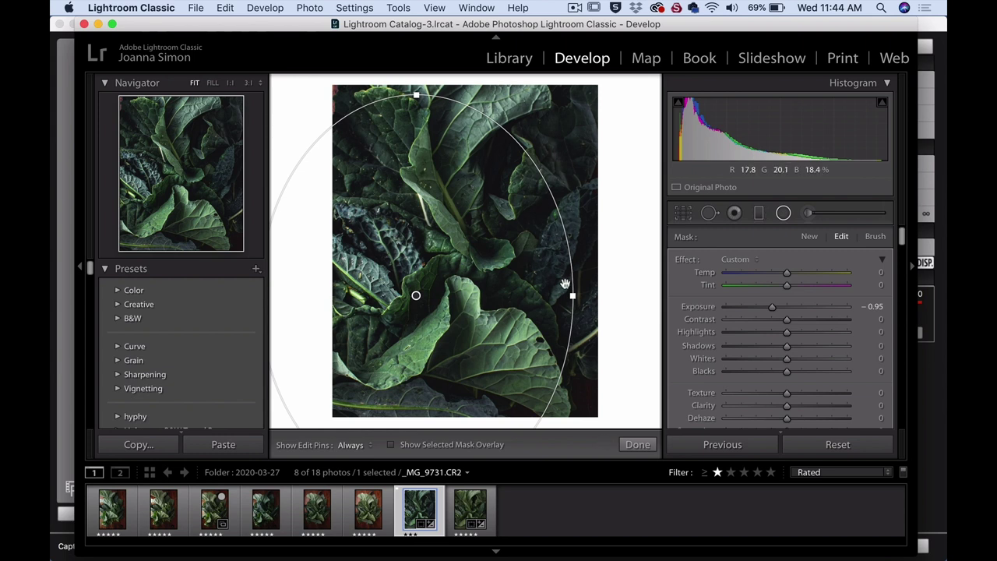
Widen the ellipse, nudge it up and right, and set Whites to -30.
drag(597, 296, 596, 295)
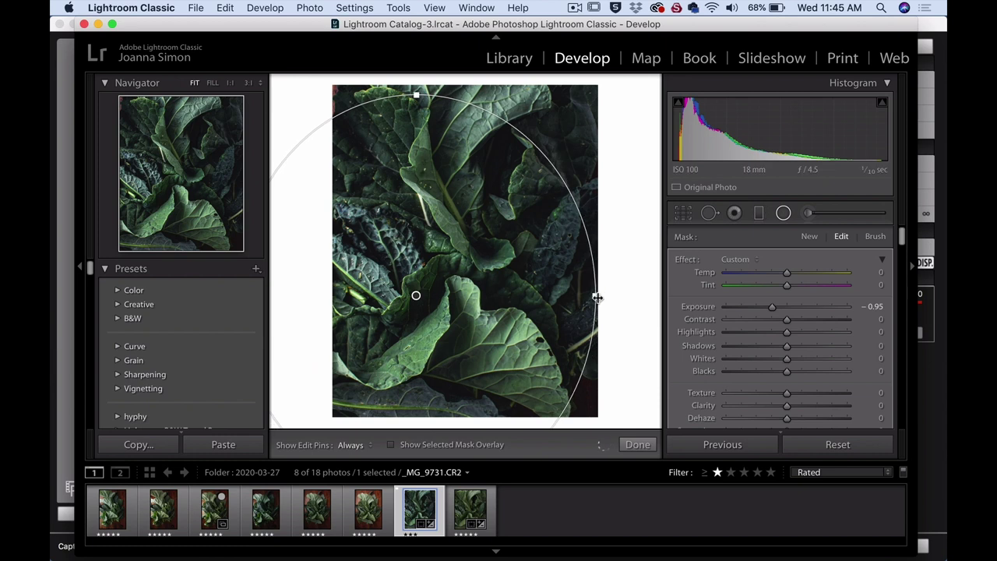
drag(422, 288, 432, 277)
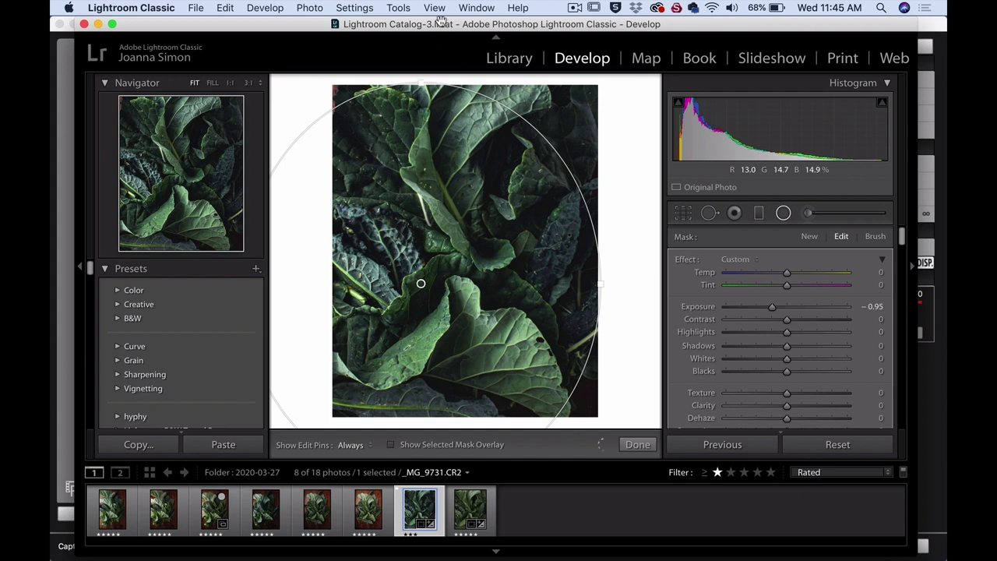
click(767, 359)
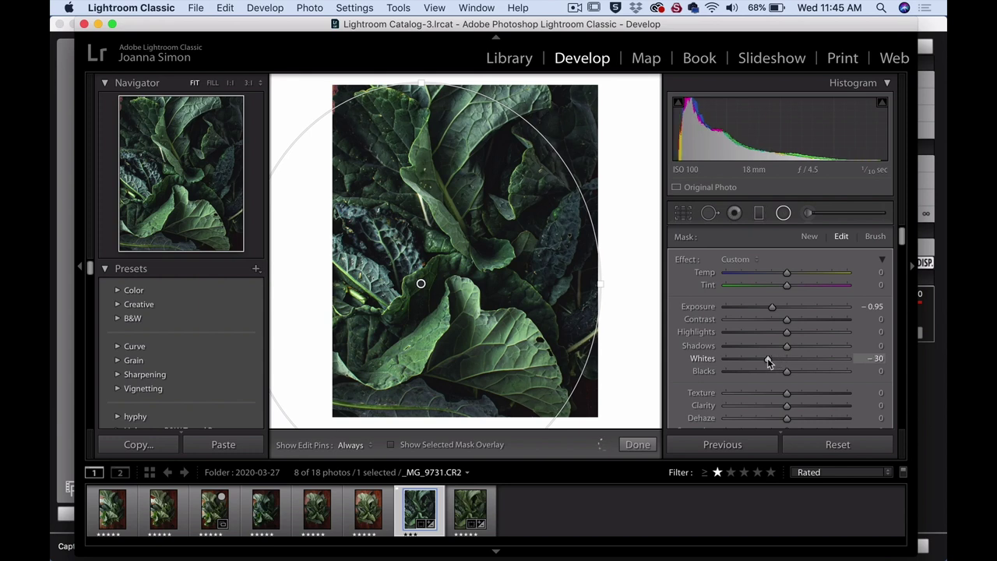
Set the radial filter's Clarity to -12, then click Done to finish editing it.
scroll(802, 306, down, 3)
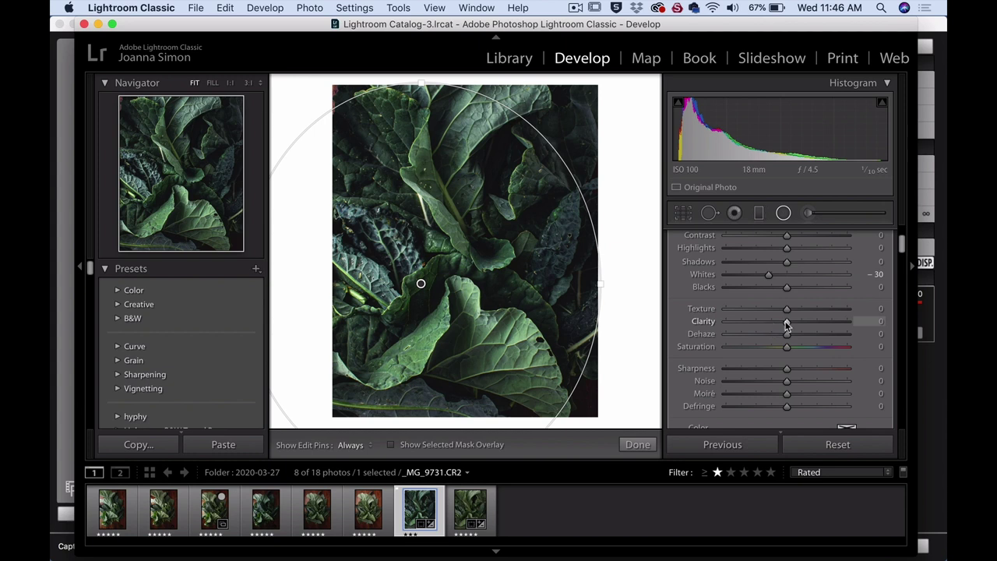
drag(786, 325, 780, 328)
click(874, 321)
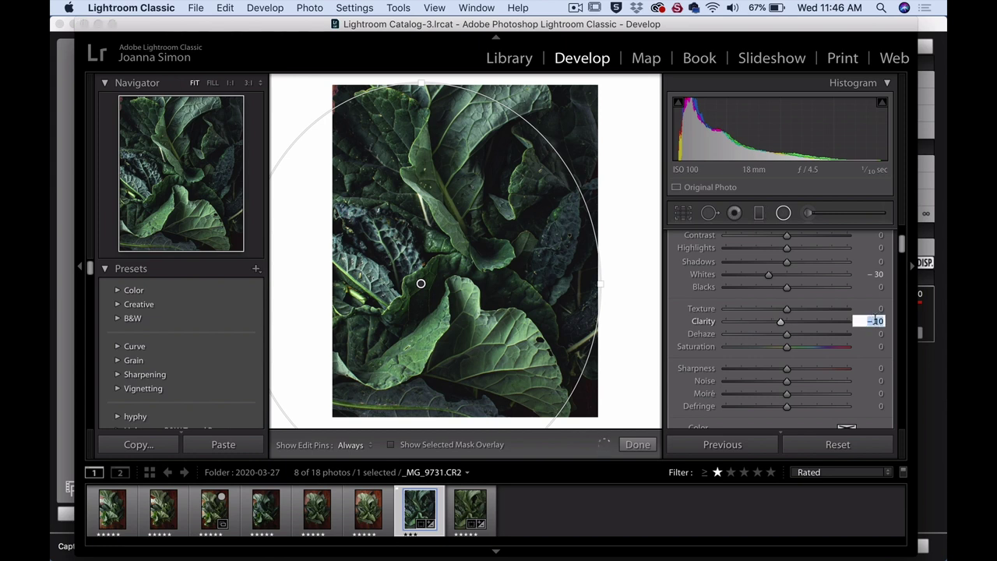
text(-12)
key(Return)
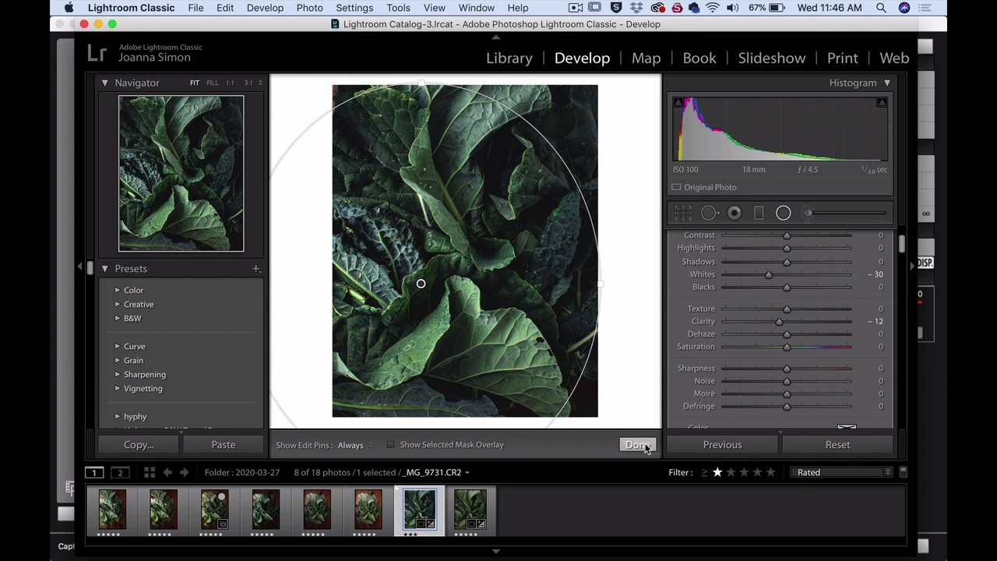
click(637, 444)
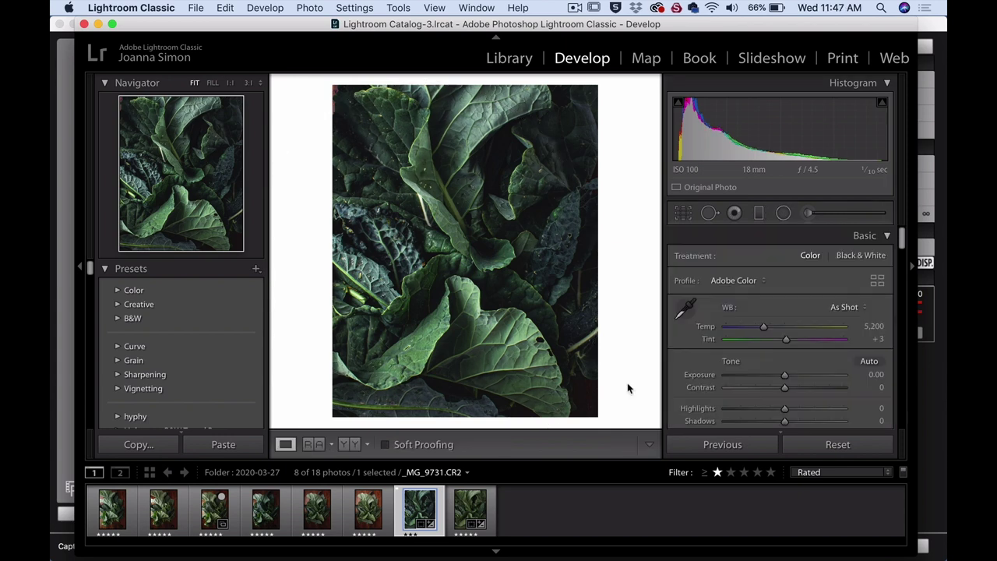
Compare with the original, zoom to 1:1 on the upper leaf, and heal its speck.
key(backslash)
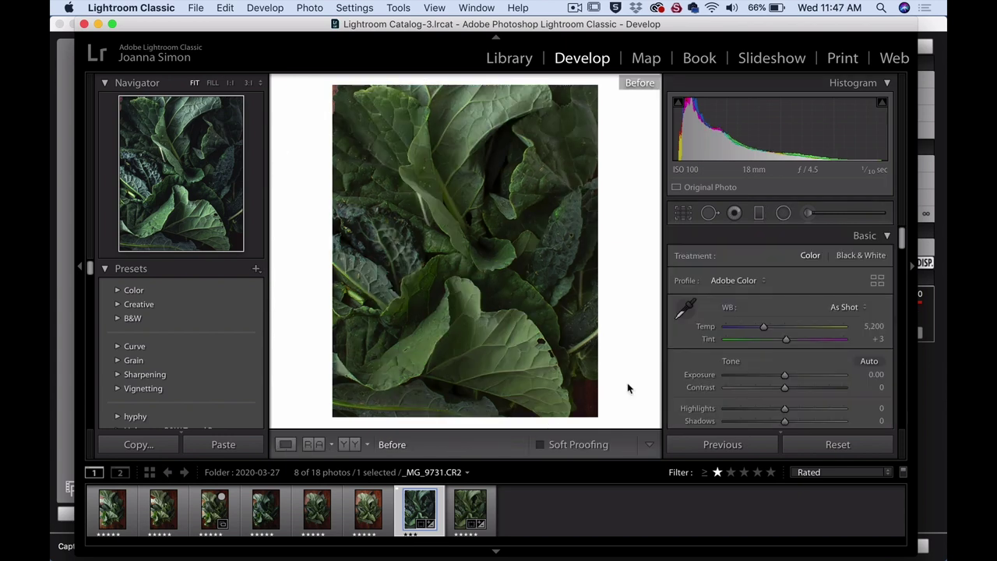
key(backslash)
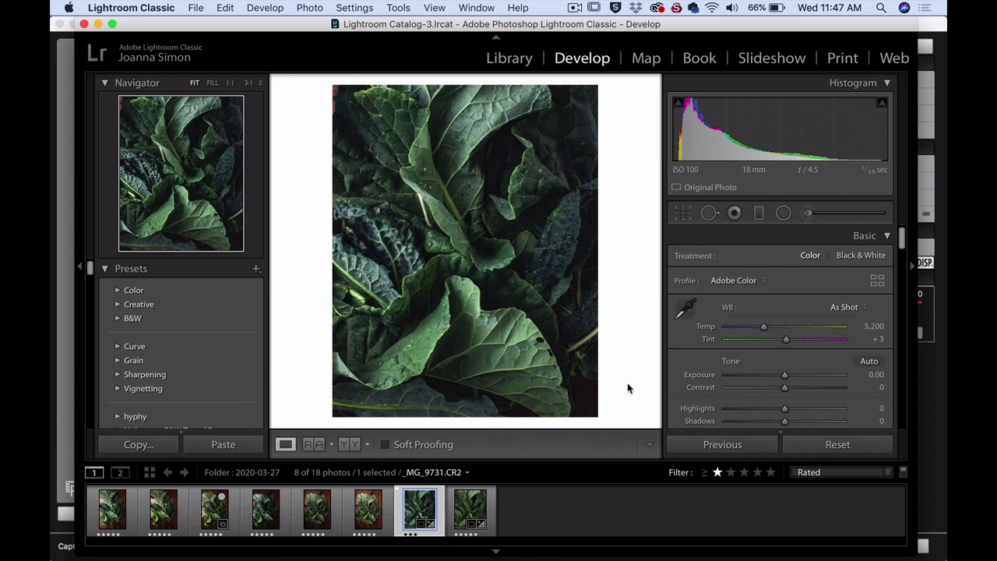
click(430, 175)
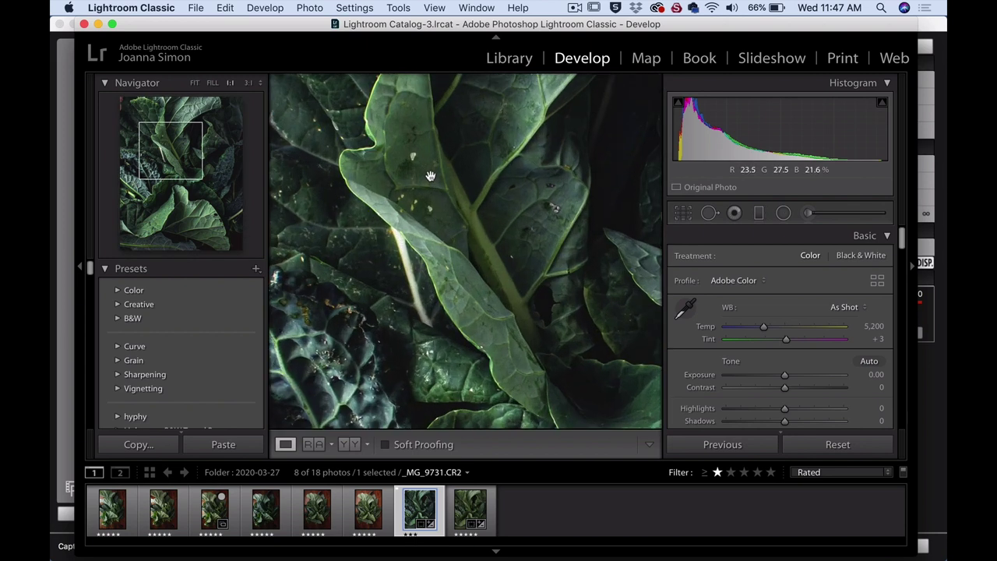
click(708, 215)
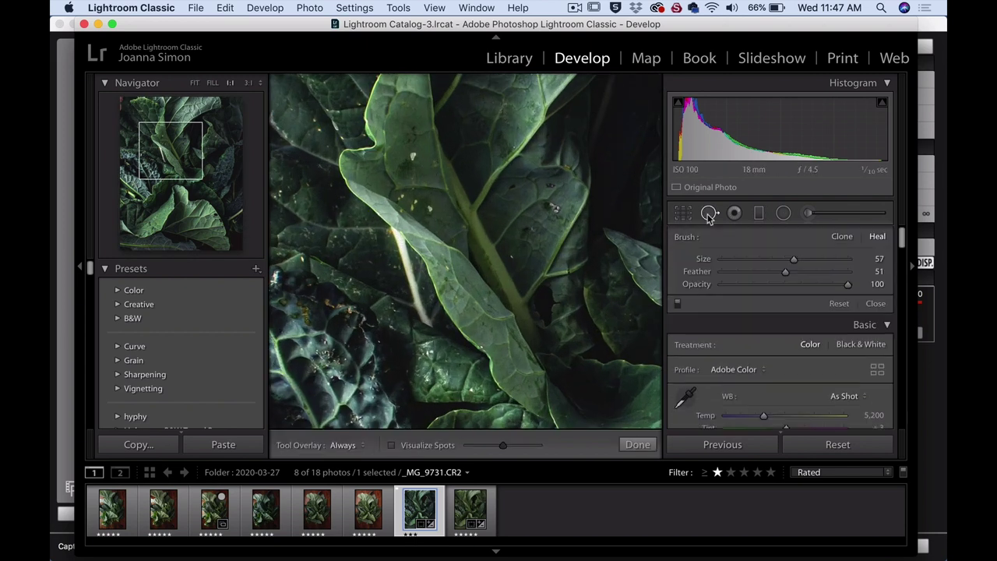
click(411, 156)
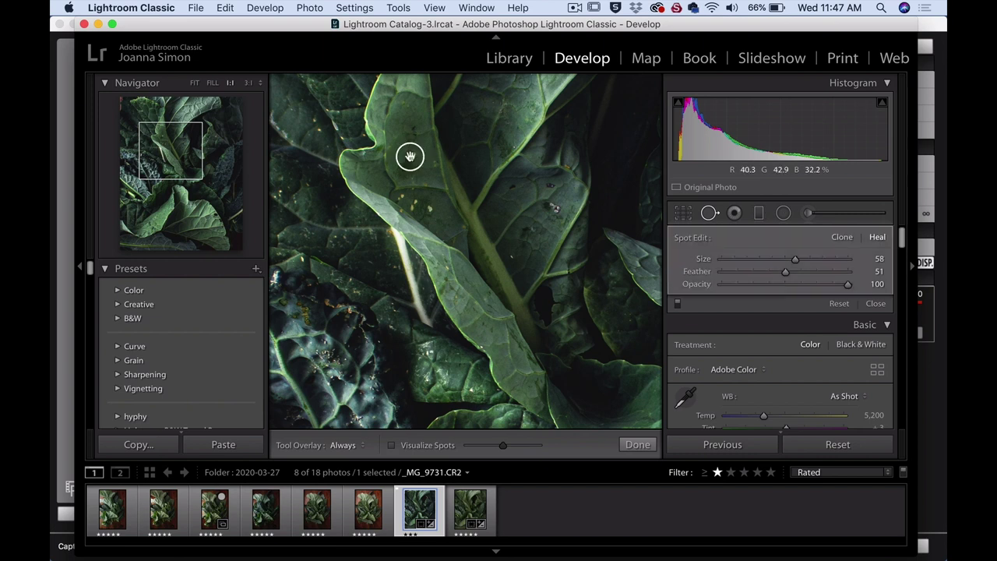